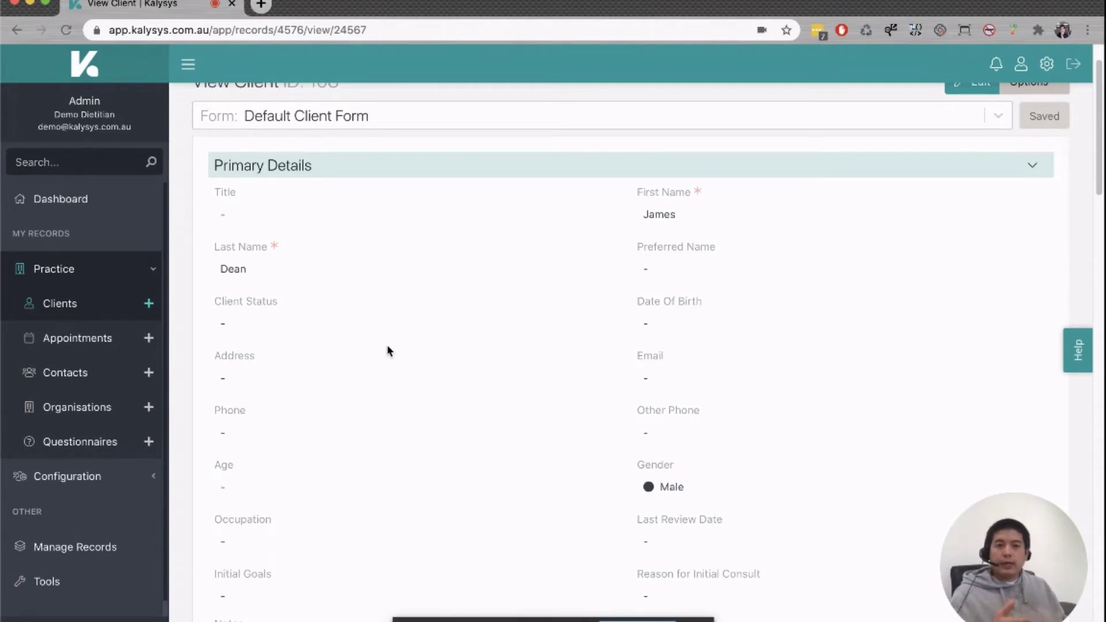
Filter the manageable records by "client" and open the fields management page of the Clients record.
left_click(76, 548)
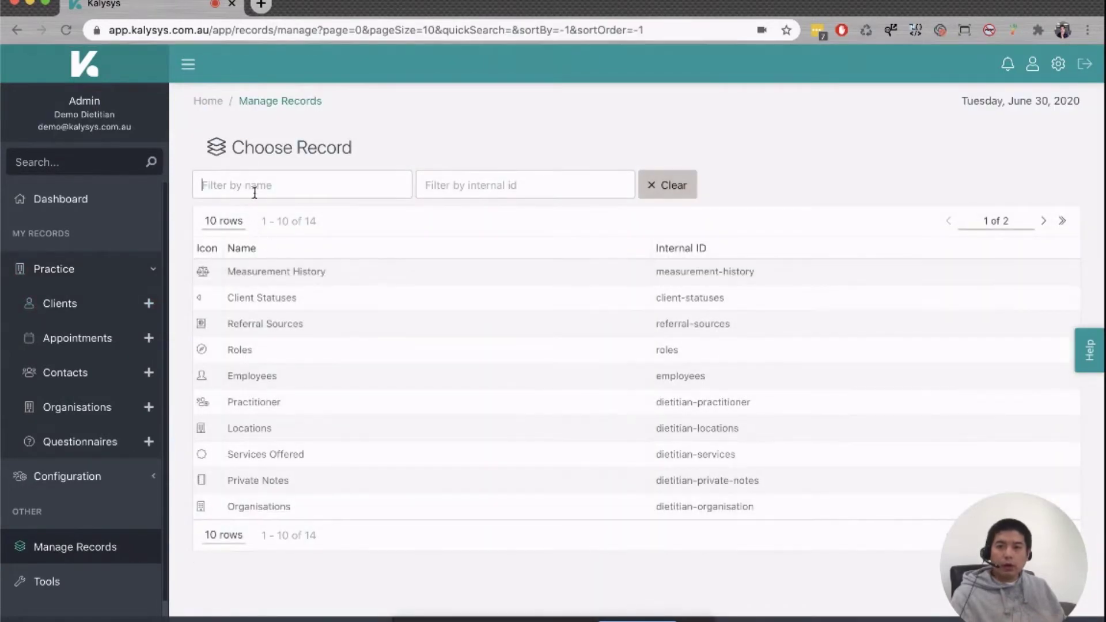
left_click(254, 193)
type("client")
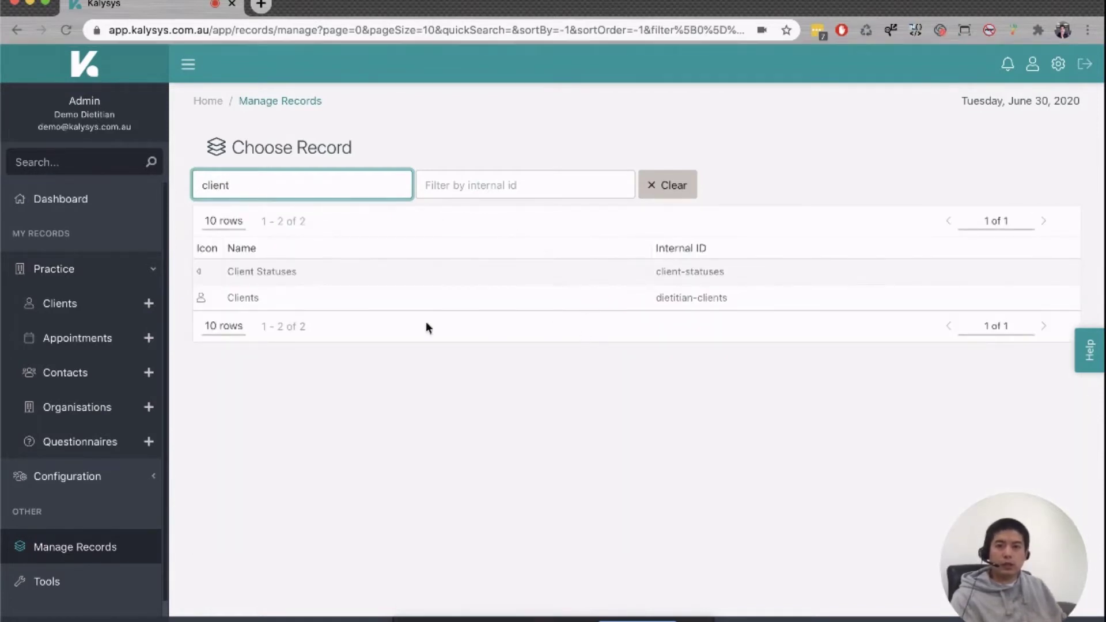
left_click(241, 298)
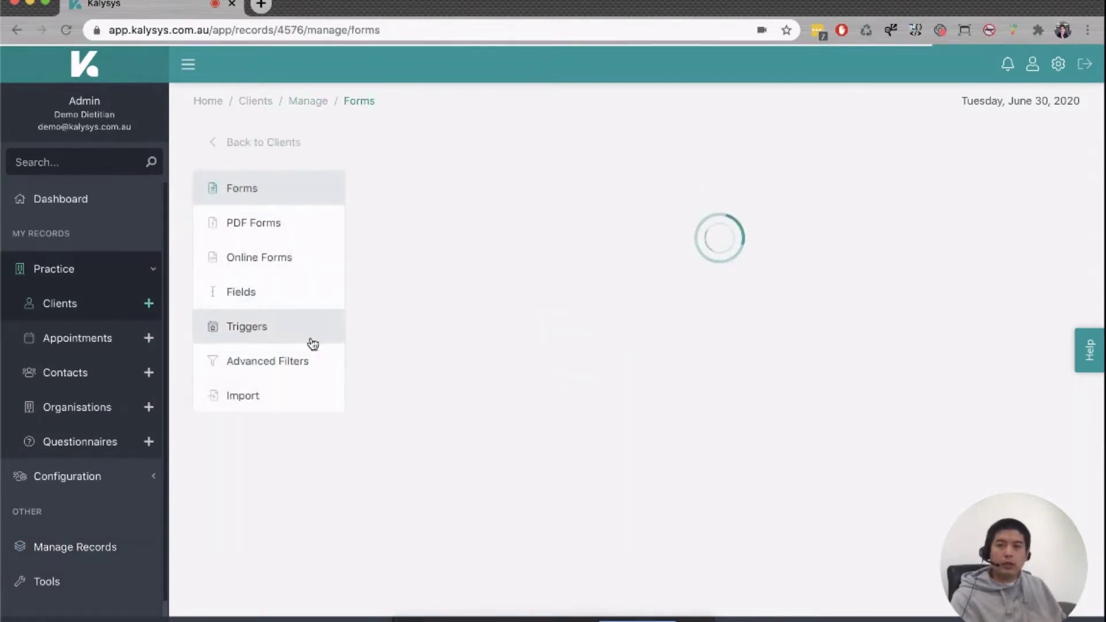
left_click(248, 298)
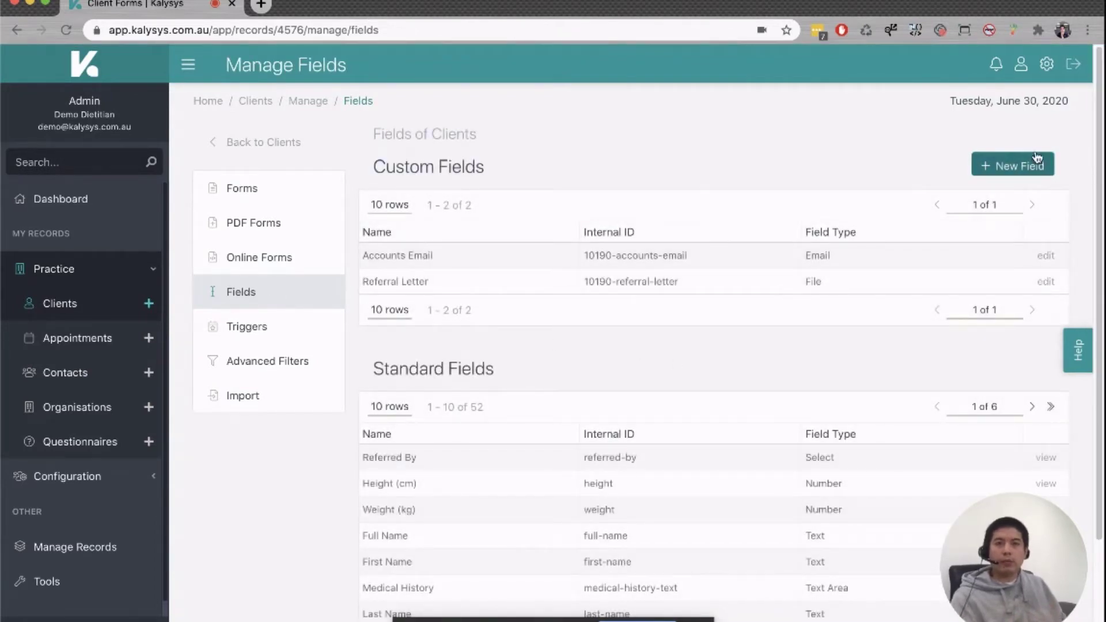
Start a new custom field for Clients and name it "Address 2".
left_click(1005, 168)
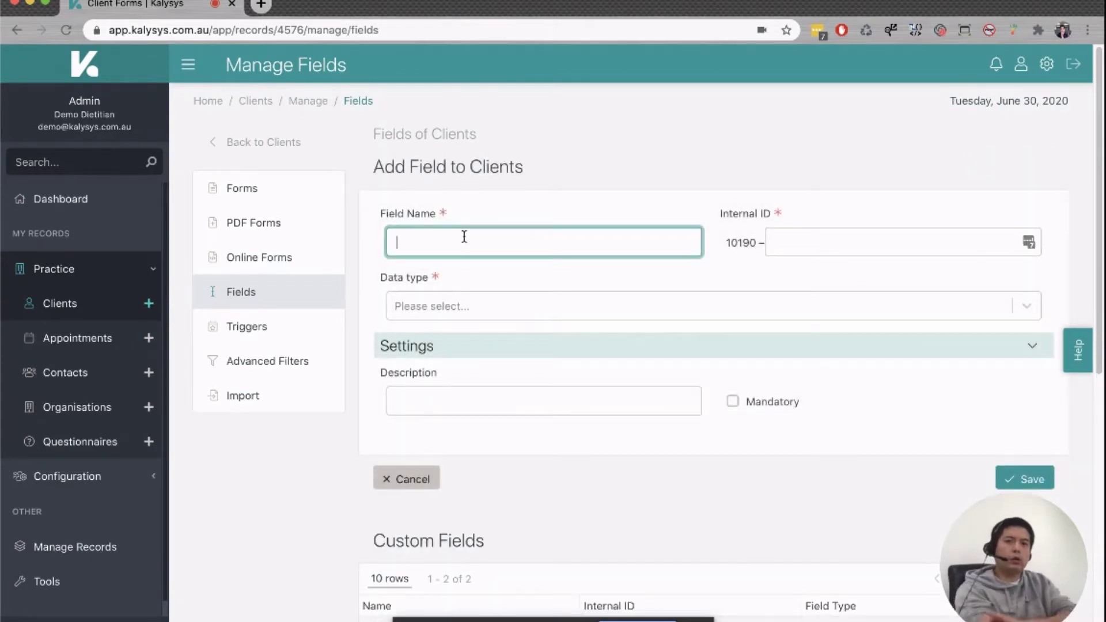
type("Addres")
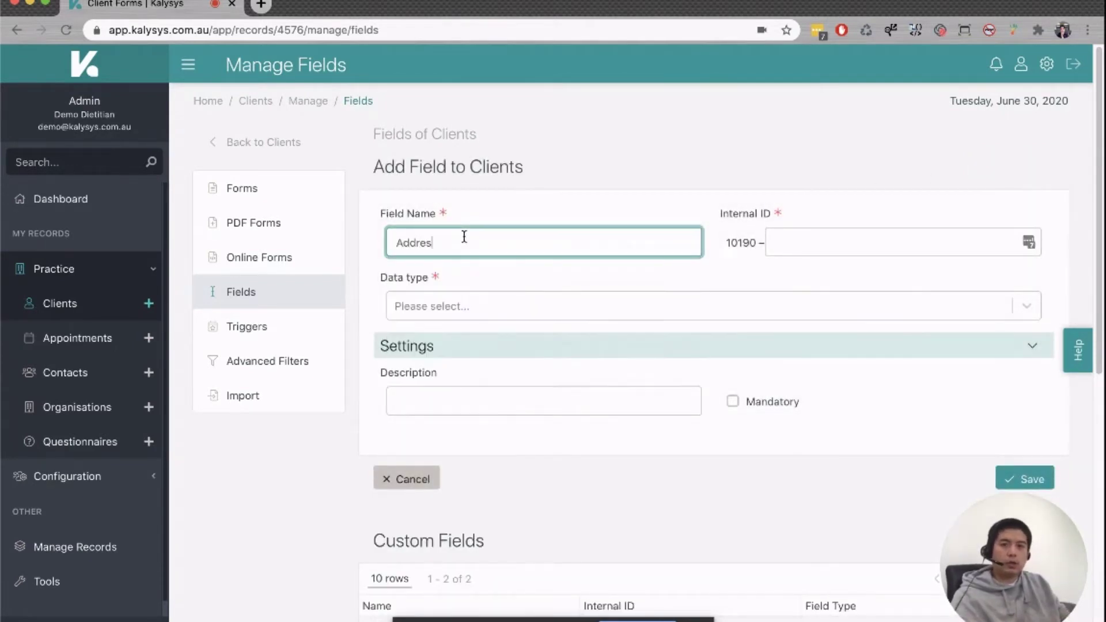
type("s 2")
key("Tab")
key("Tab")
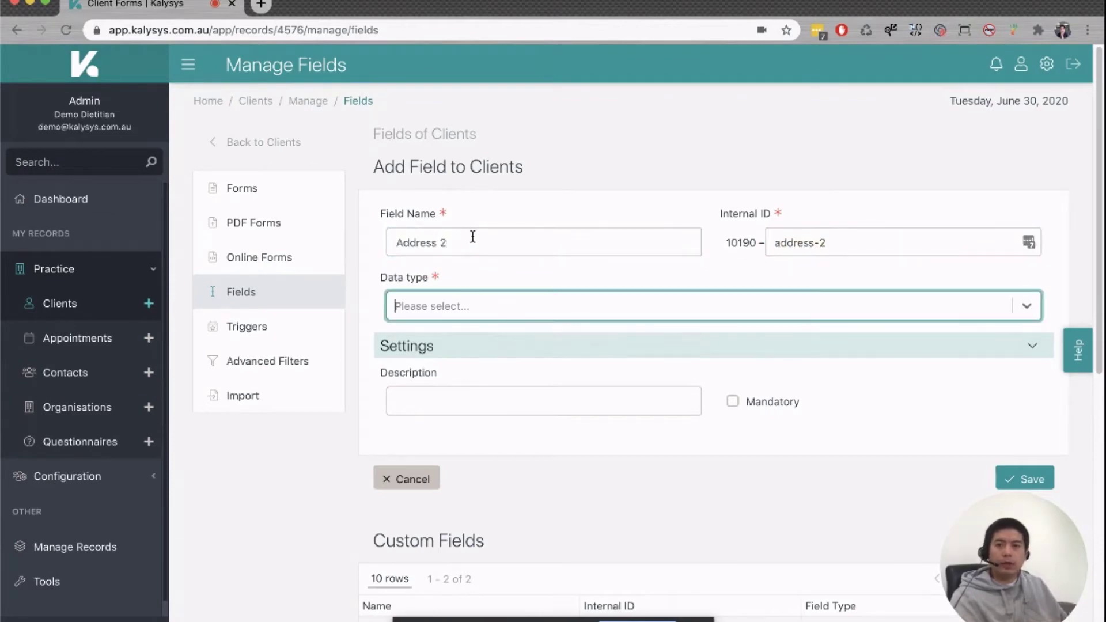
Look through the available data types and set the new field's data type to Address.
left_click(486, 302)
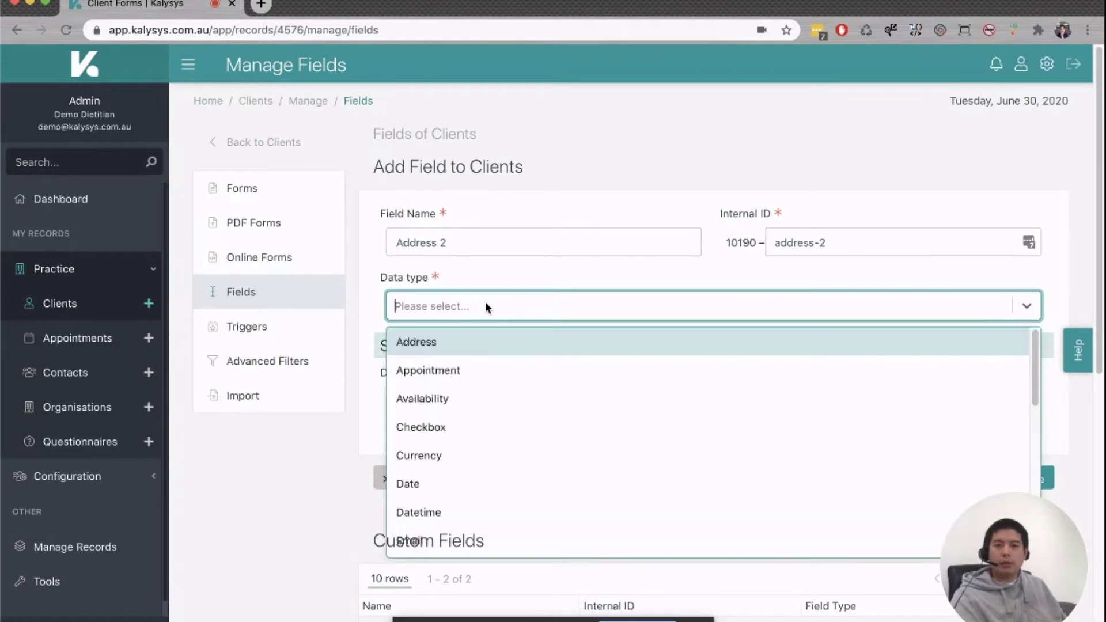
scroll(519, 344, "down", 3)
scroll(521, 340, "up", 2)
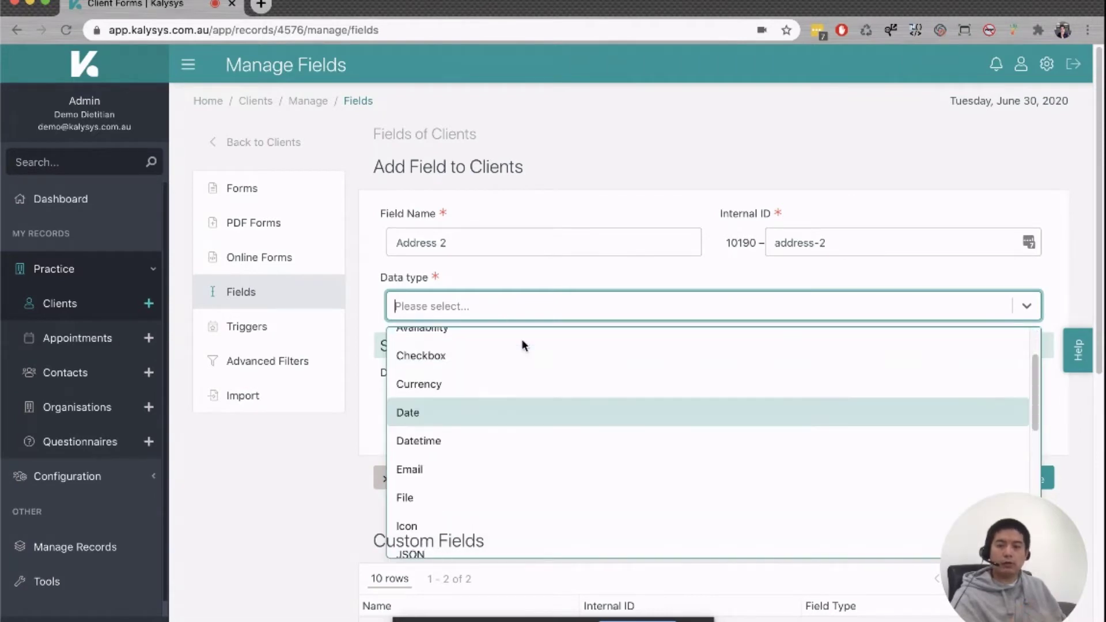
scroll(538, 349, "up", 2)
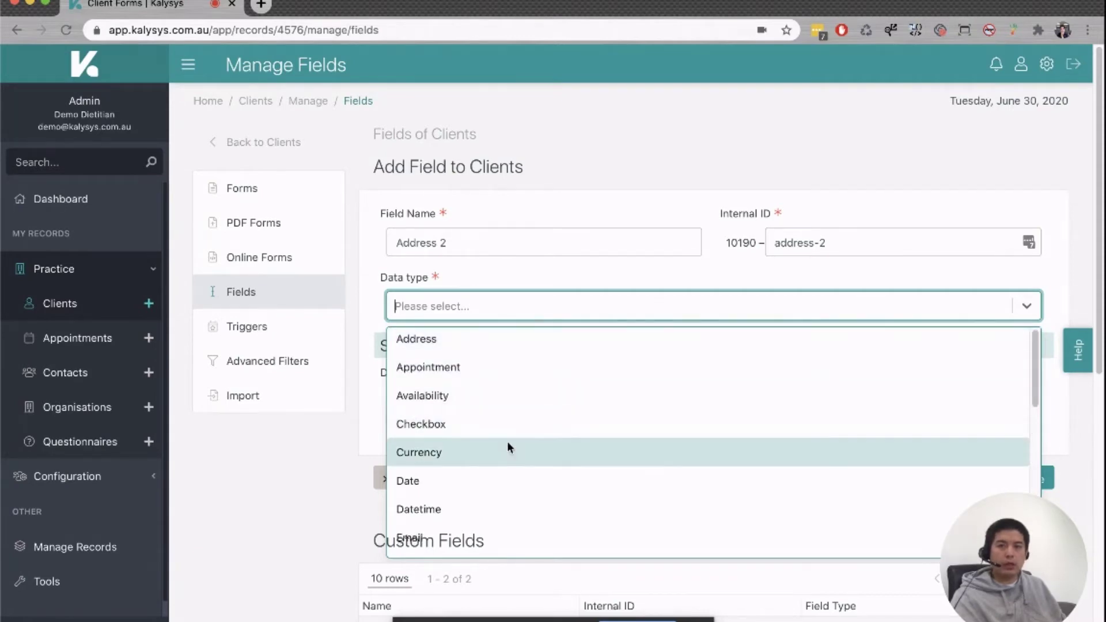
scroll(510, 448, "down", 1)
scroll(512, 455, "down", 5)
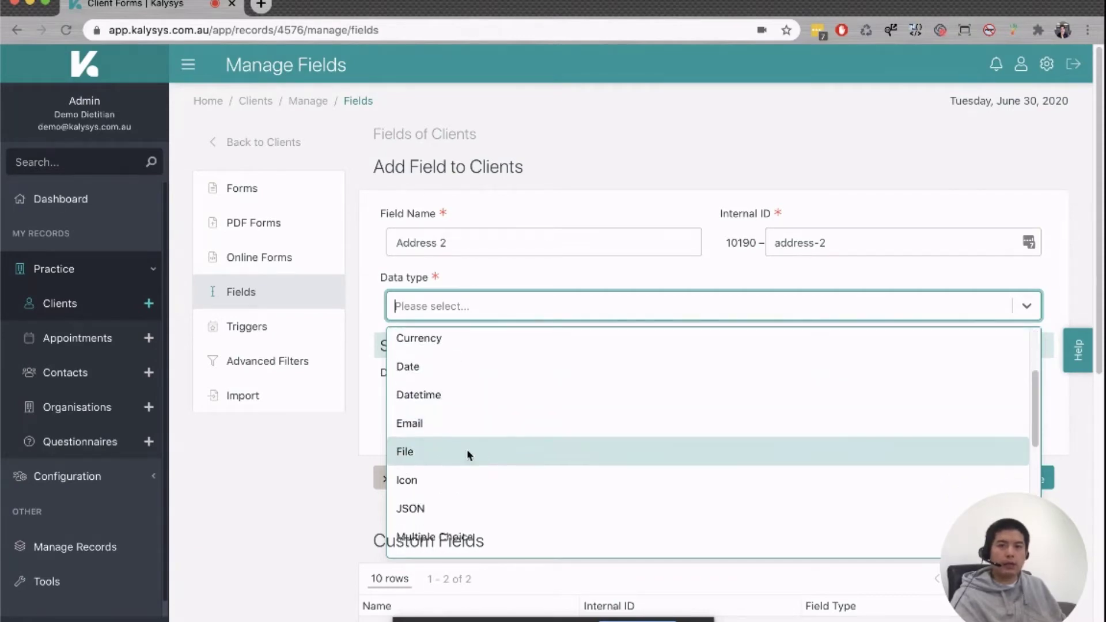
scroll(569, 417, "up", 6)
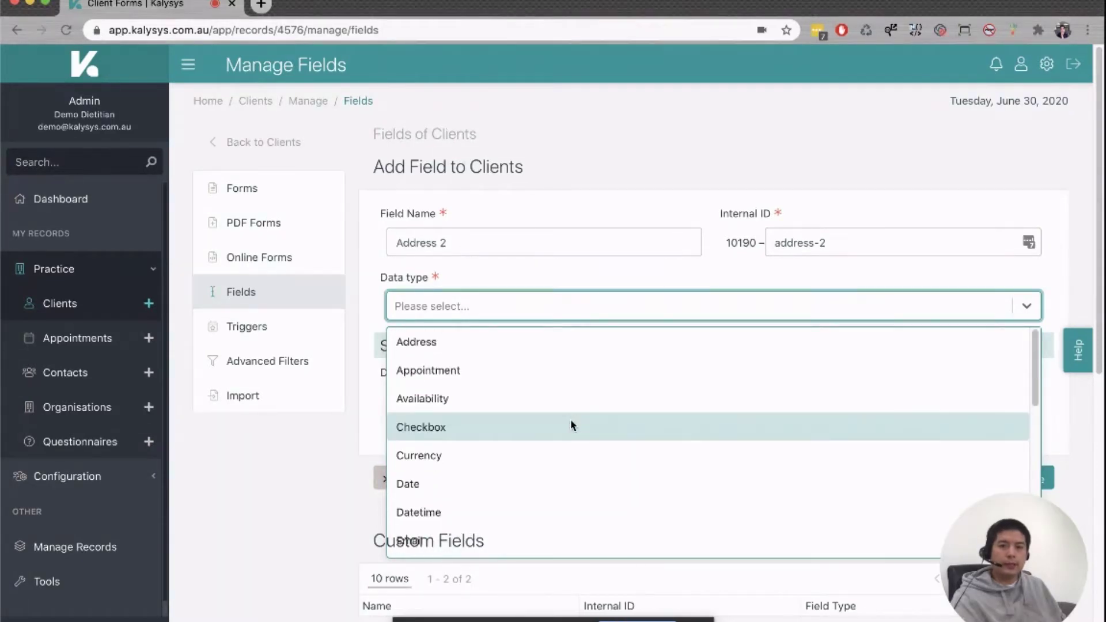
left_click(458, 344)
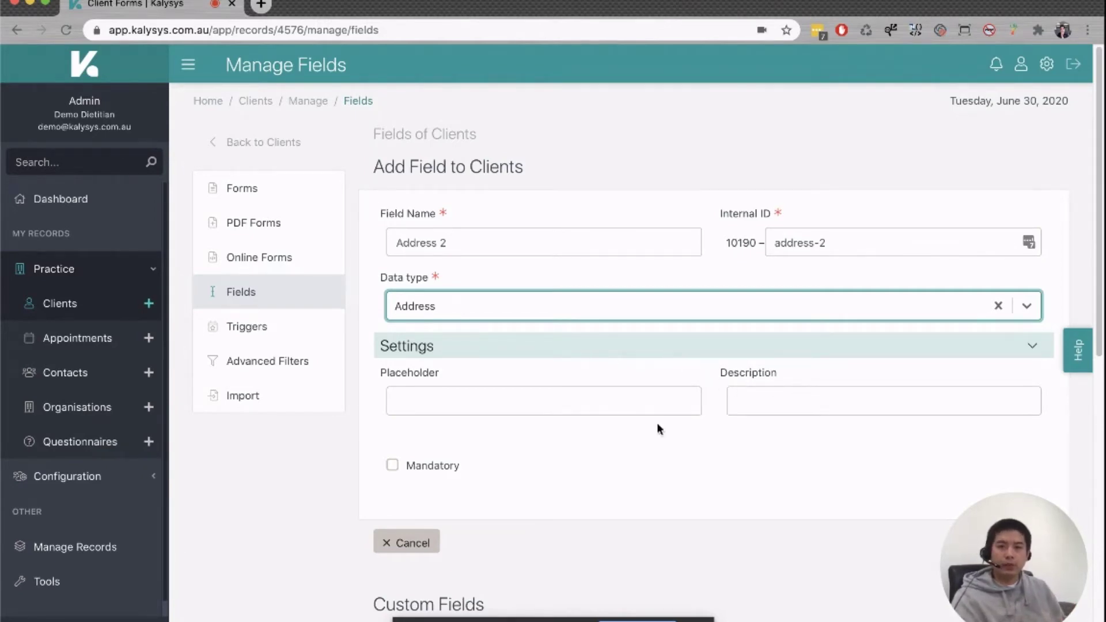
Enter the placeholder "Billing Address" and description "To record a billing address for our clients", and save the field.
left_click(485, 395)
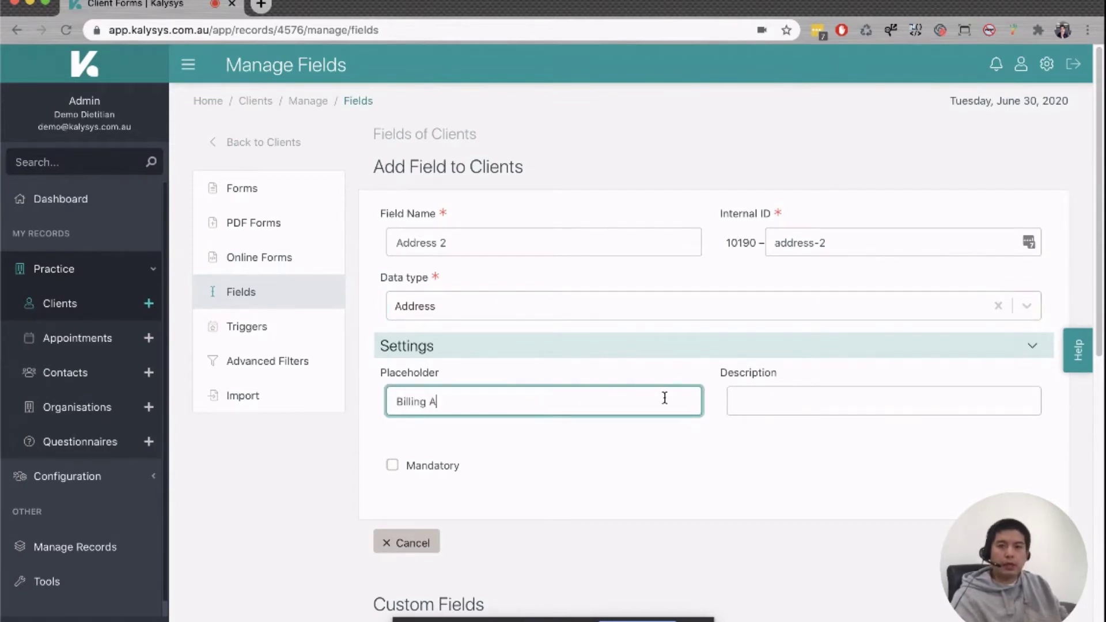
key("Tab")
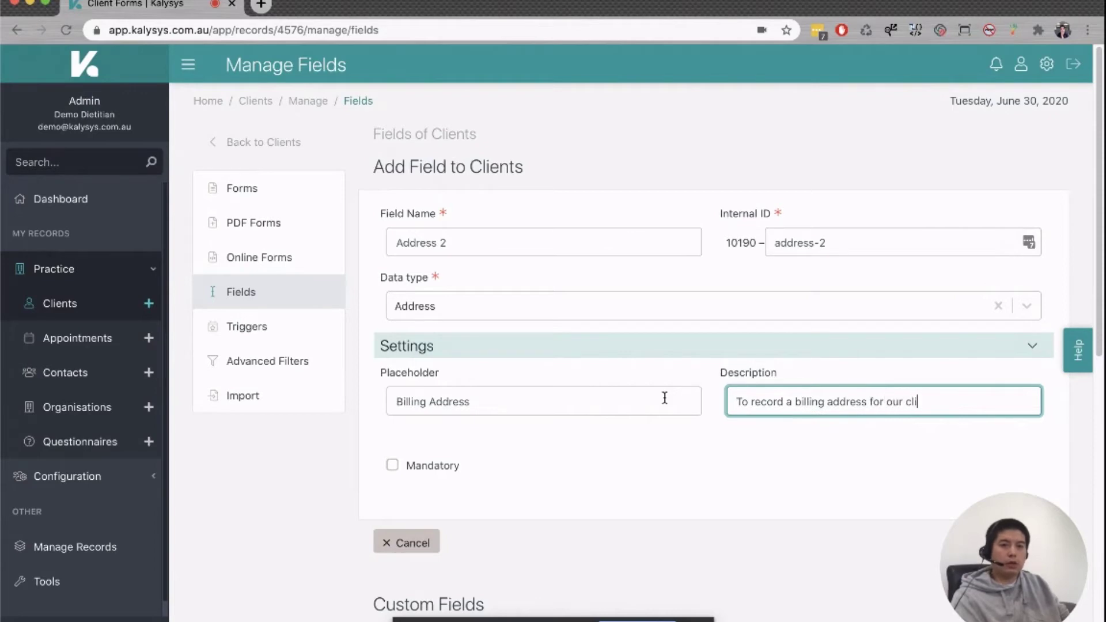
scroll(458, 369, "down", 2)
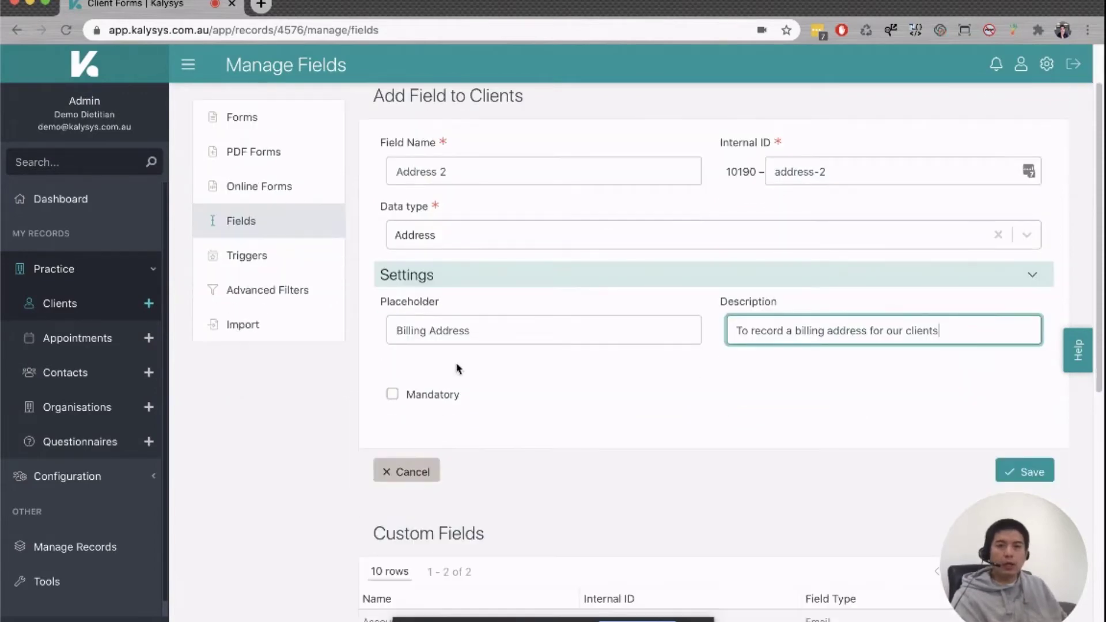
scroll(731, 436, "down", 1)
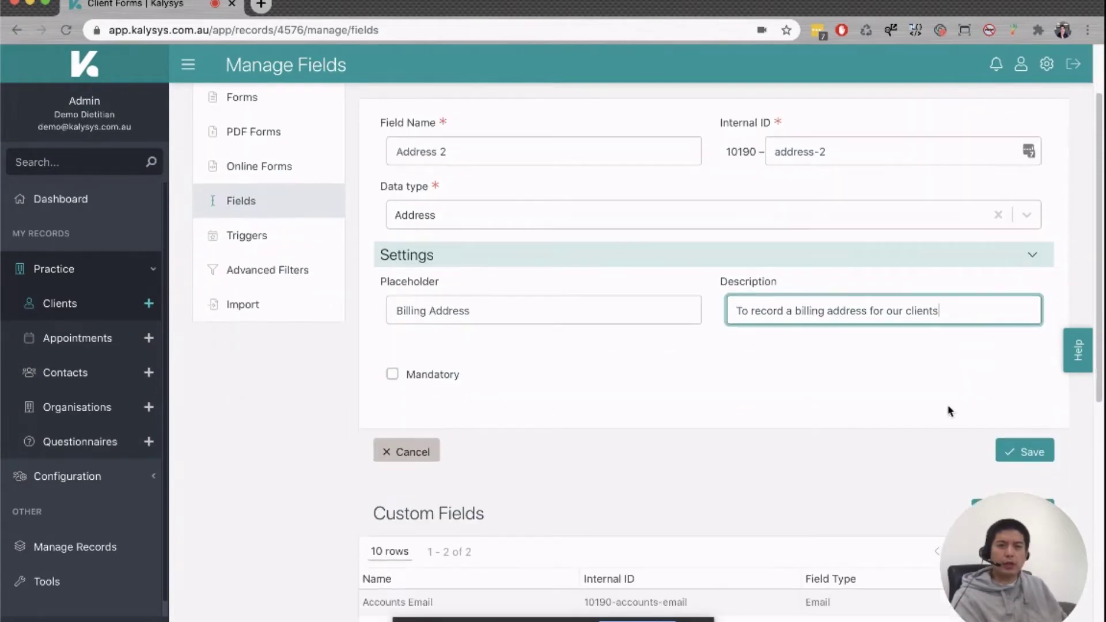
left_click(1024, 452)
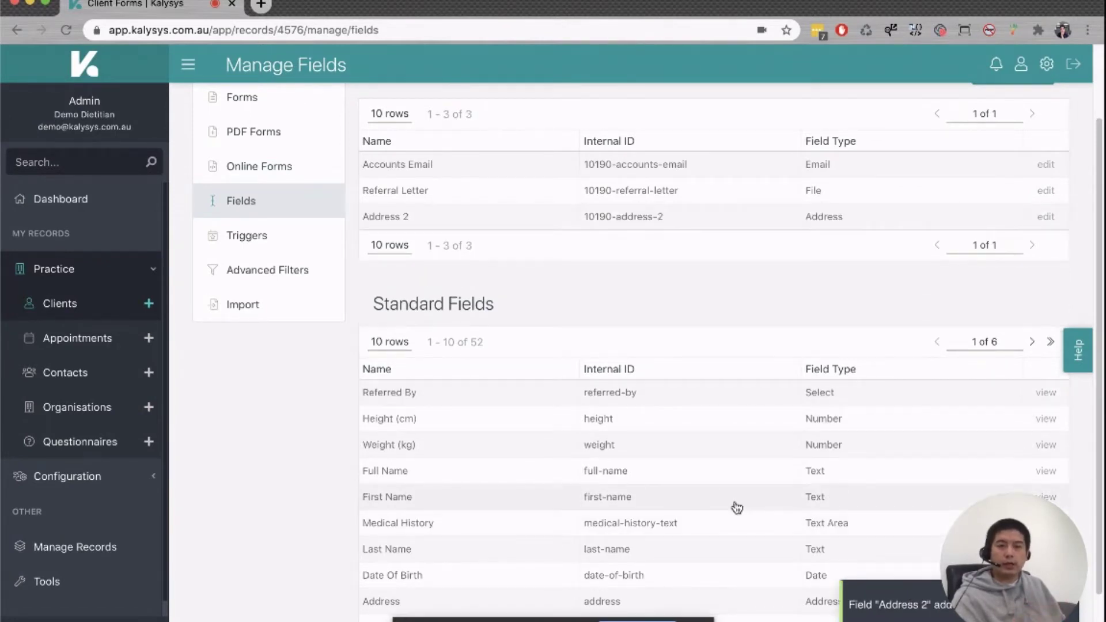
Open the client record's Default Form for editing.
scroll(658, 434, "up", 2)
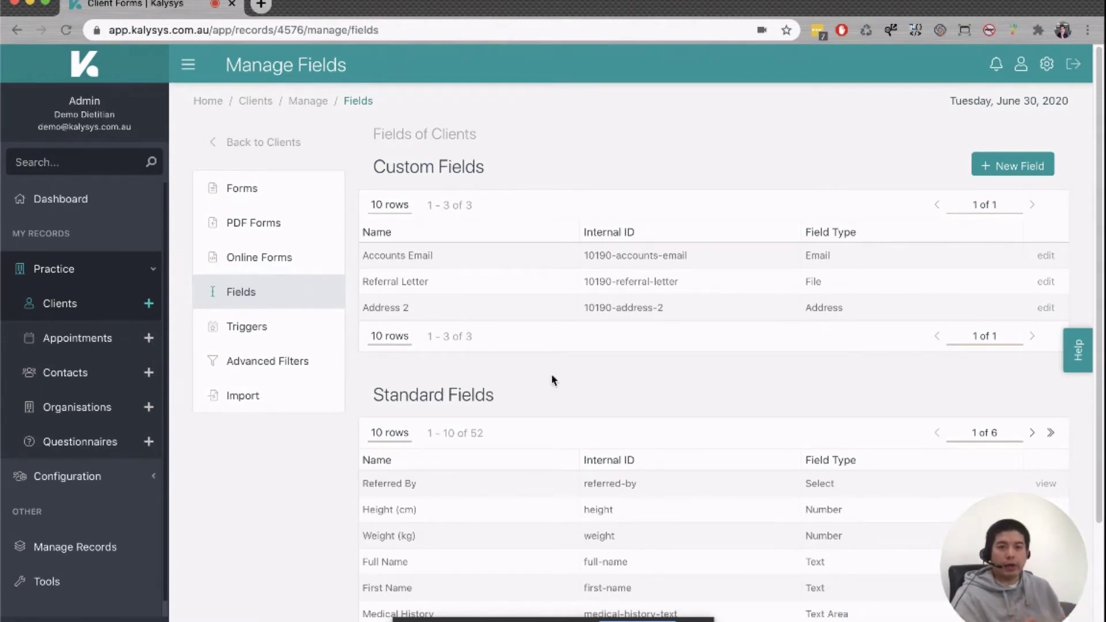
left_click(244, 191)
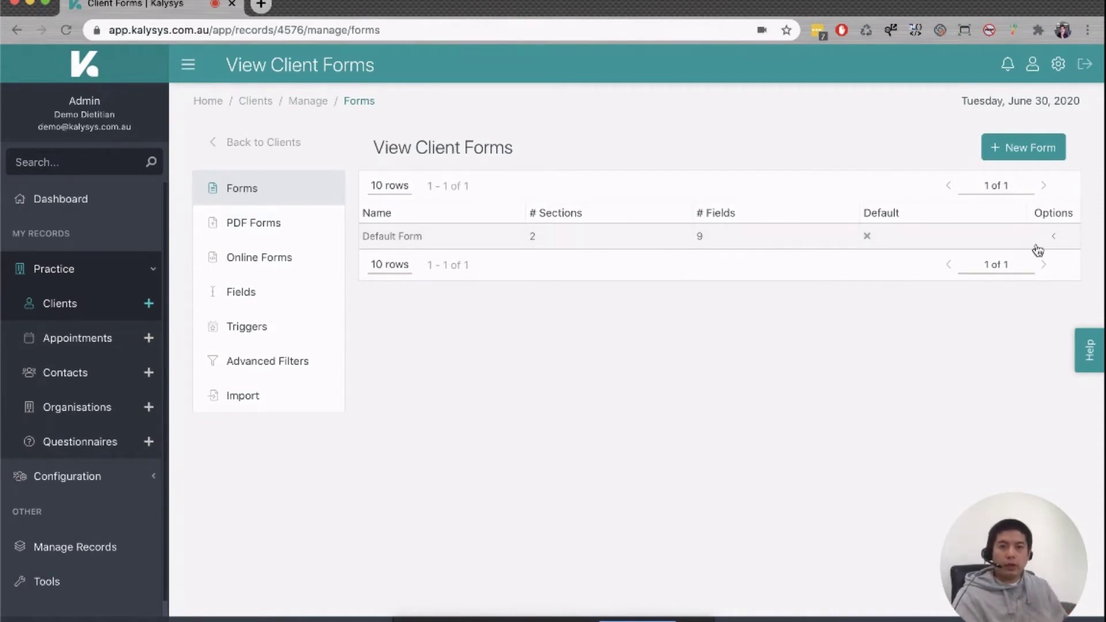
left_click(1065, 238)
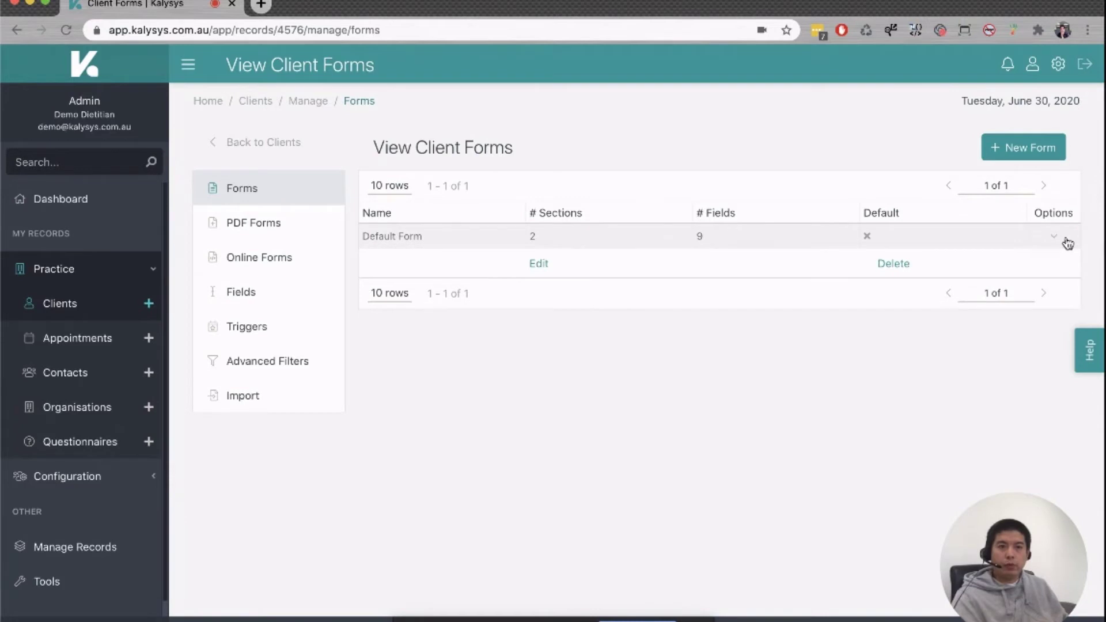
left_click(540, 265)
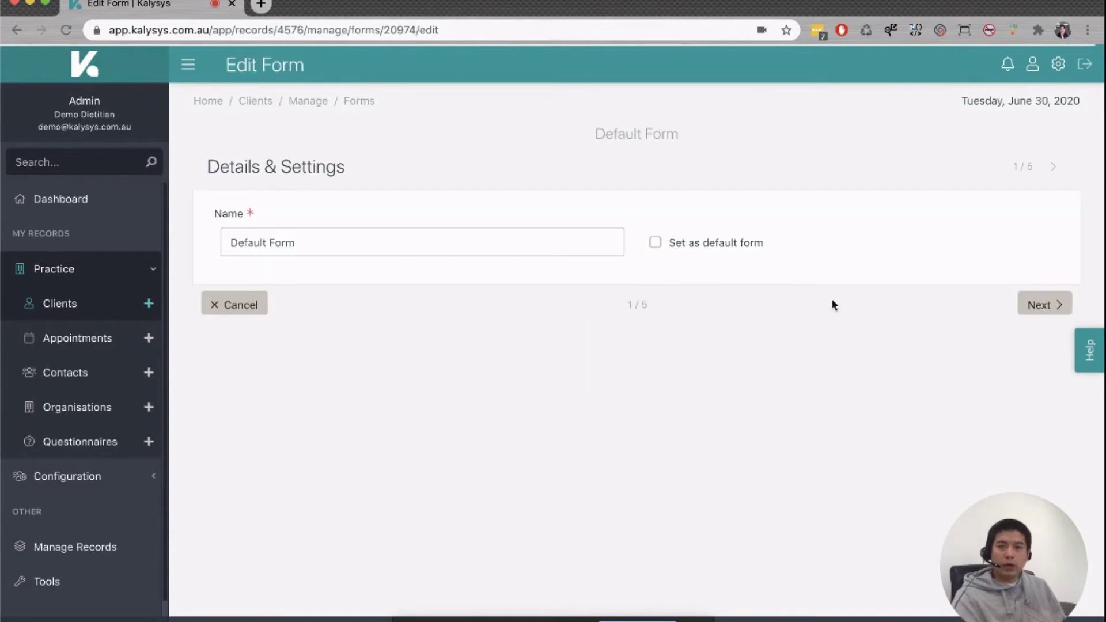
Add a section named "Address Details" to the Default Form.
left_click(1045, 304)
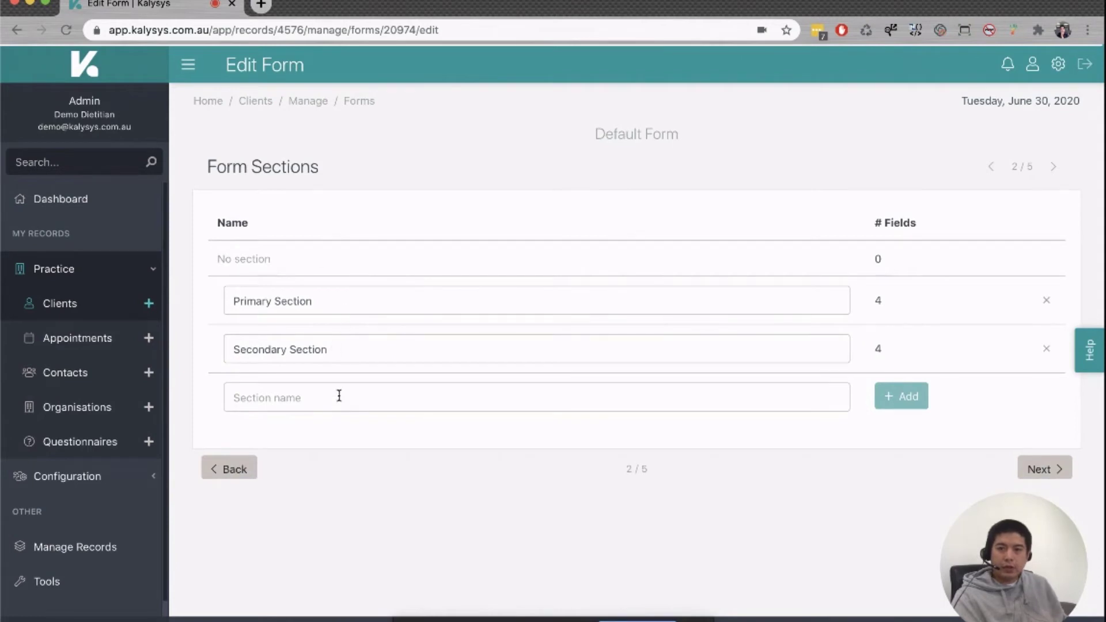
left_click(442, 388)
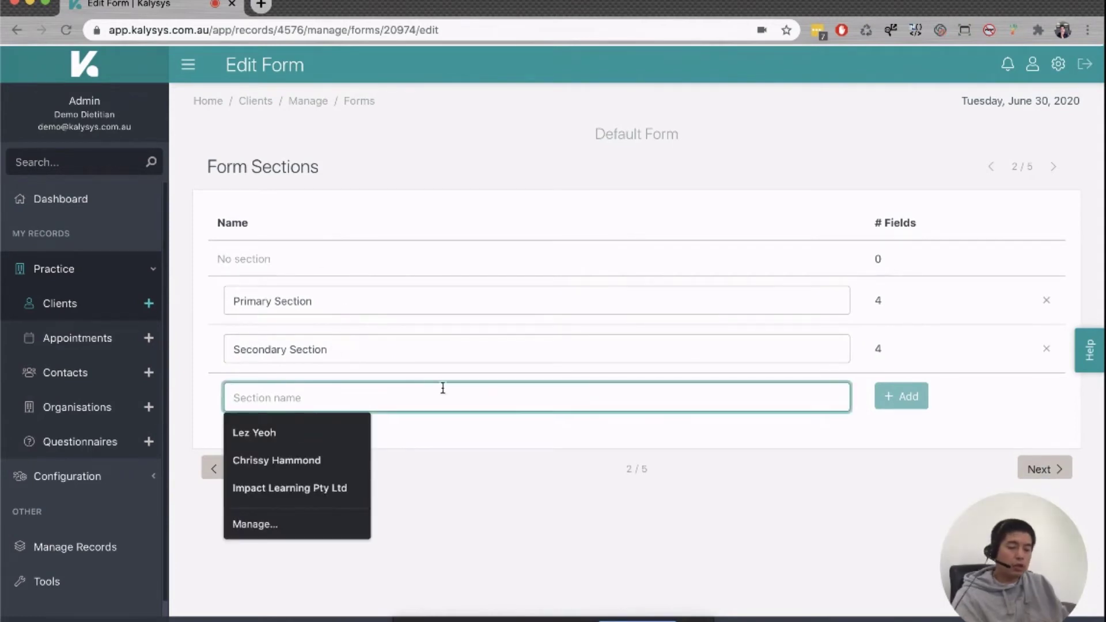
type("Address Details")
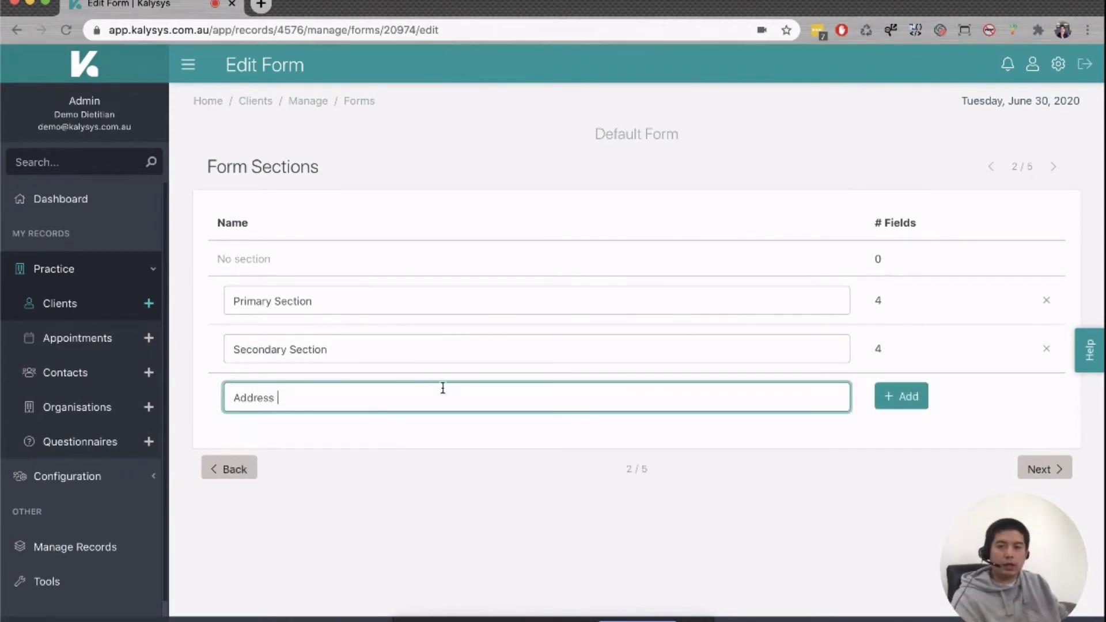
left_click(899, 397)
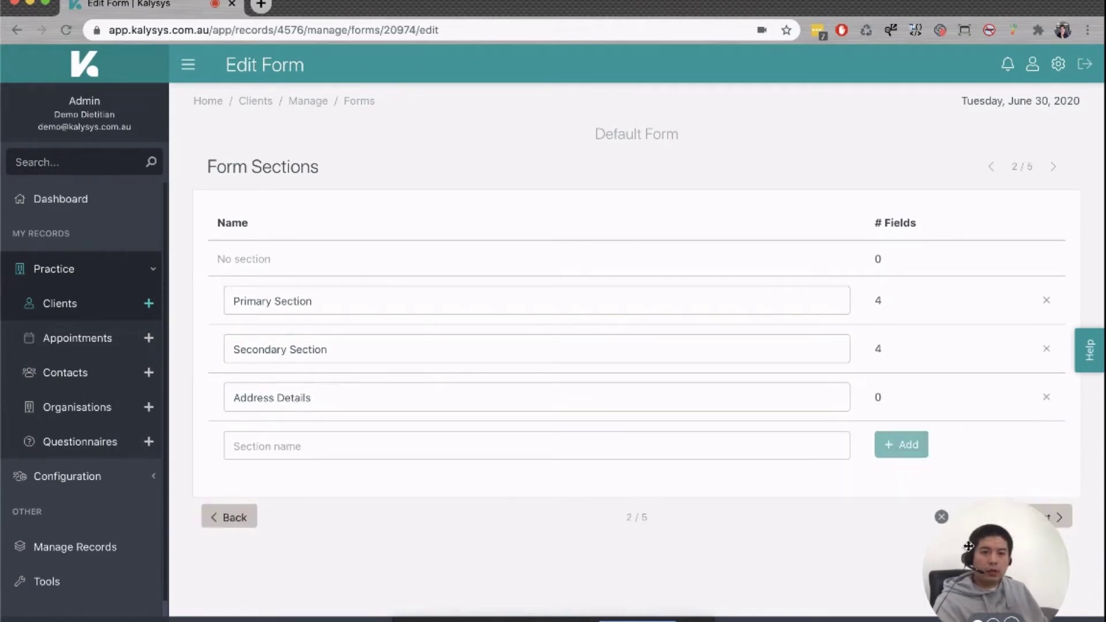
left_click_drag(888, 607, 81, 606)
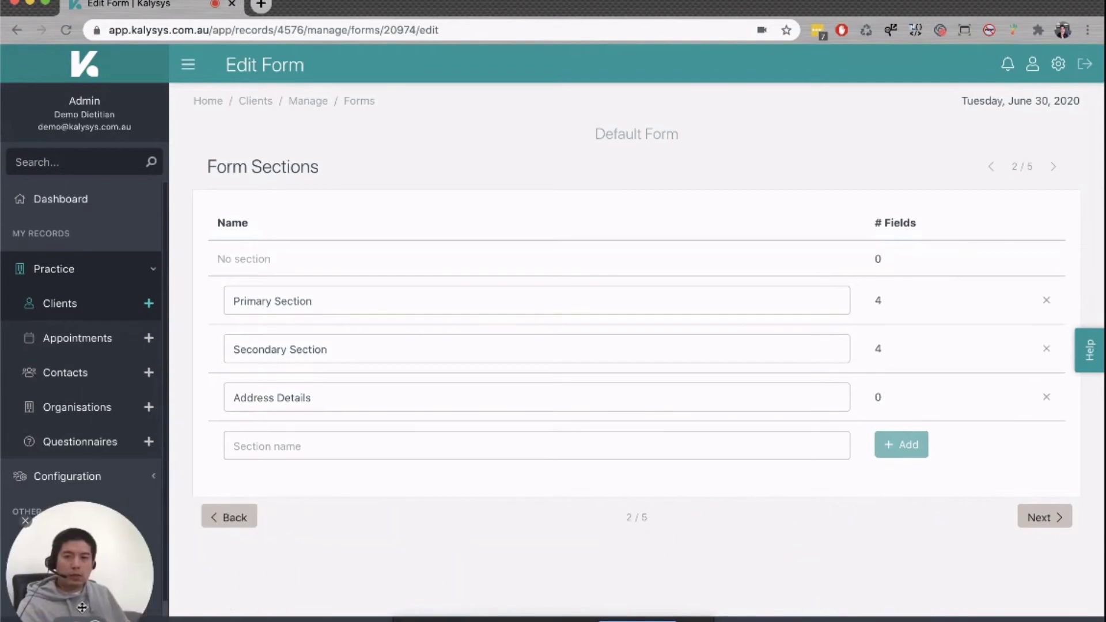
Add the existing Address field to the form and assign it to the Address Details section.
left_click(1043, 516)
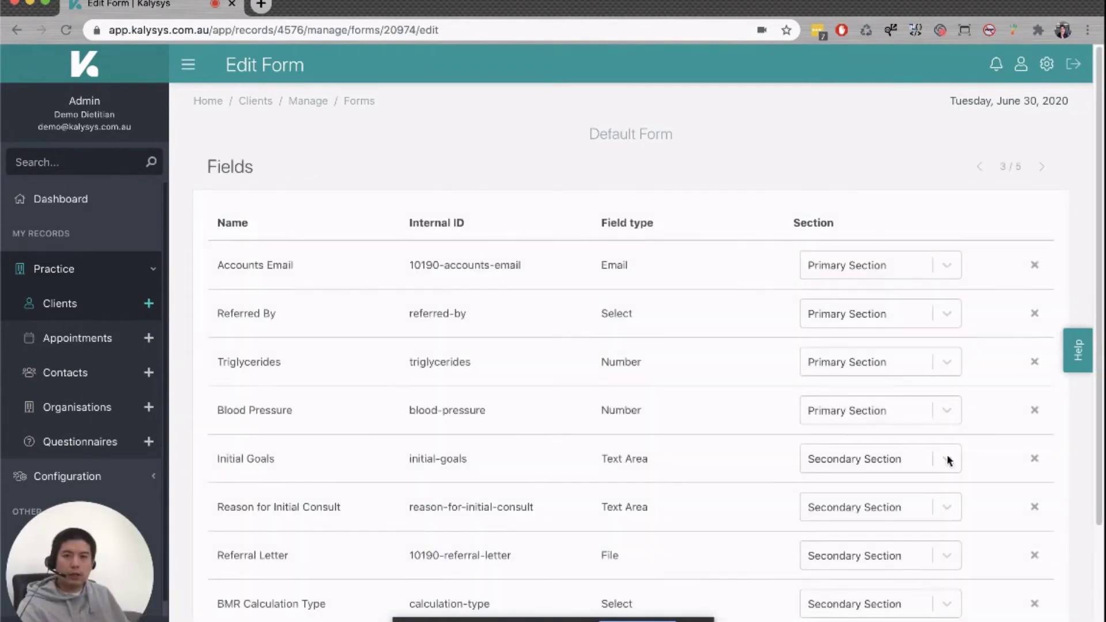
scroll(514, 318, "down", 3)
left_click(477, 491)
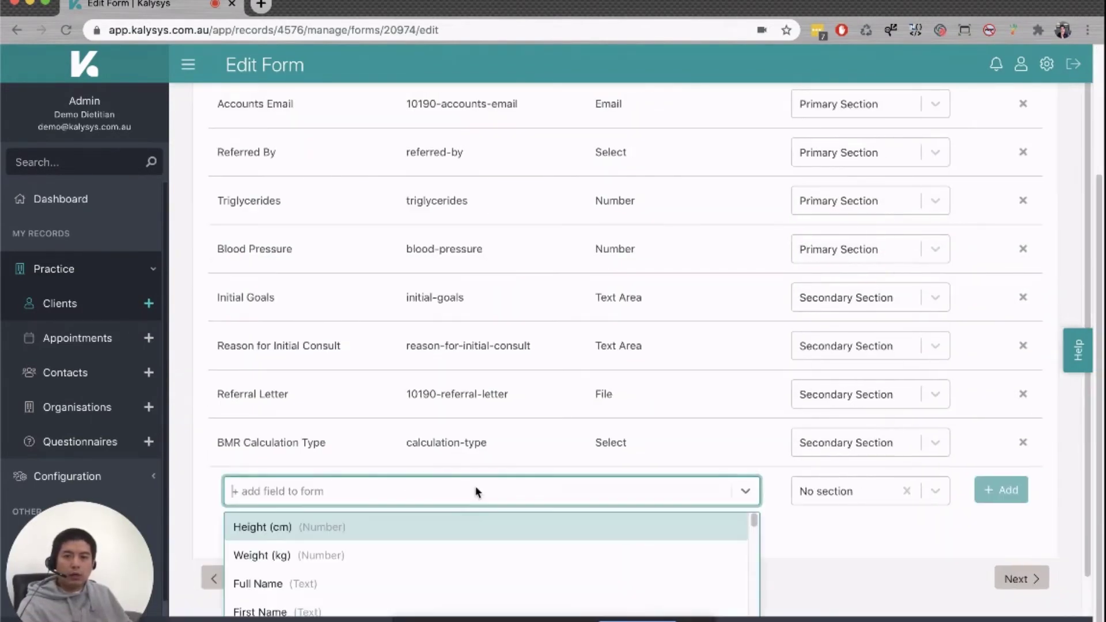
scroll(551, 510, "down", 5)
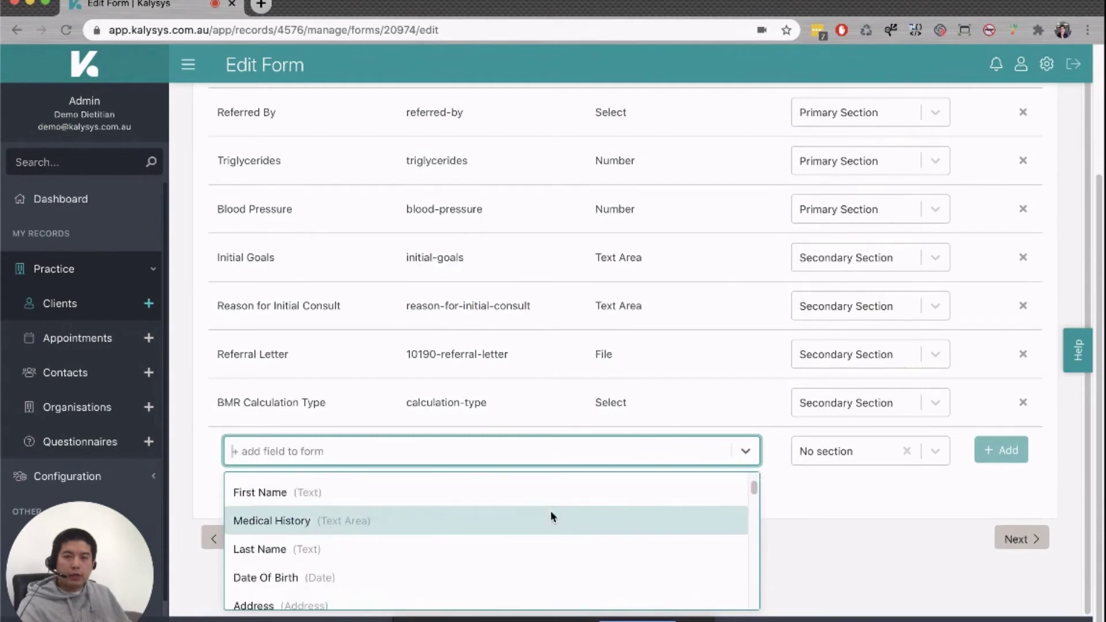
scroll(551, 509, "up", 5)
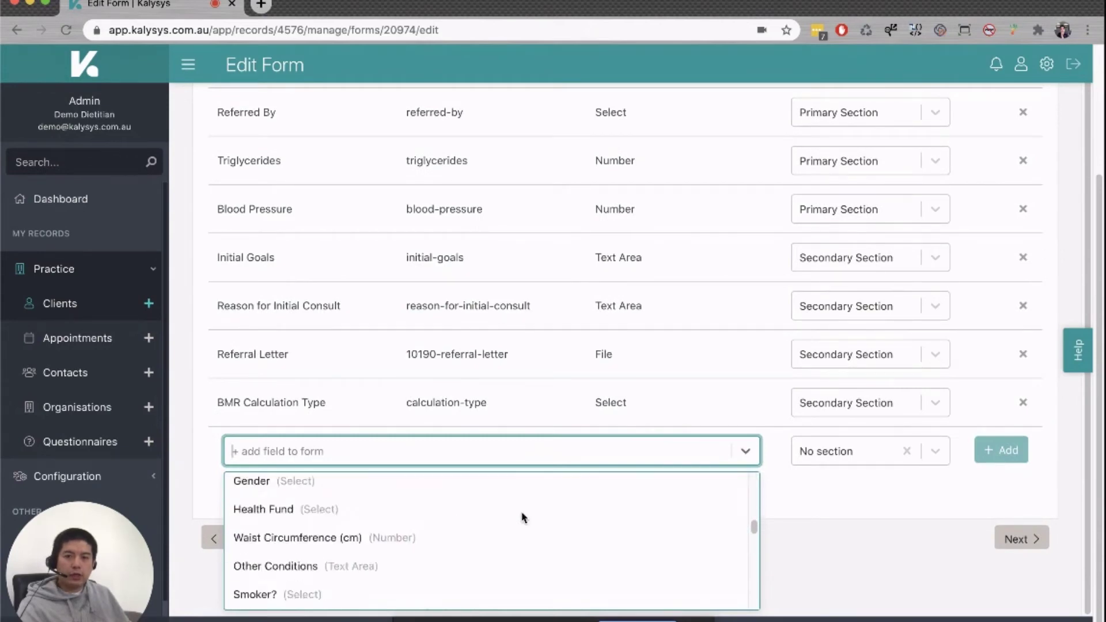
left_click(478, 450)
type("add")
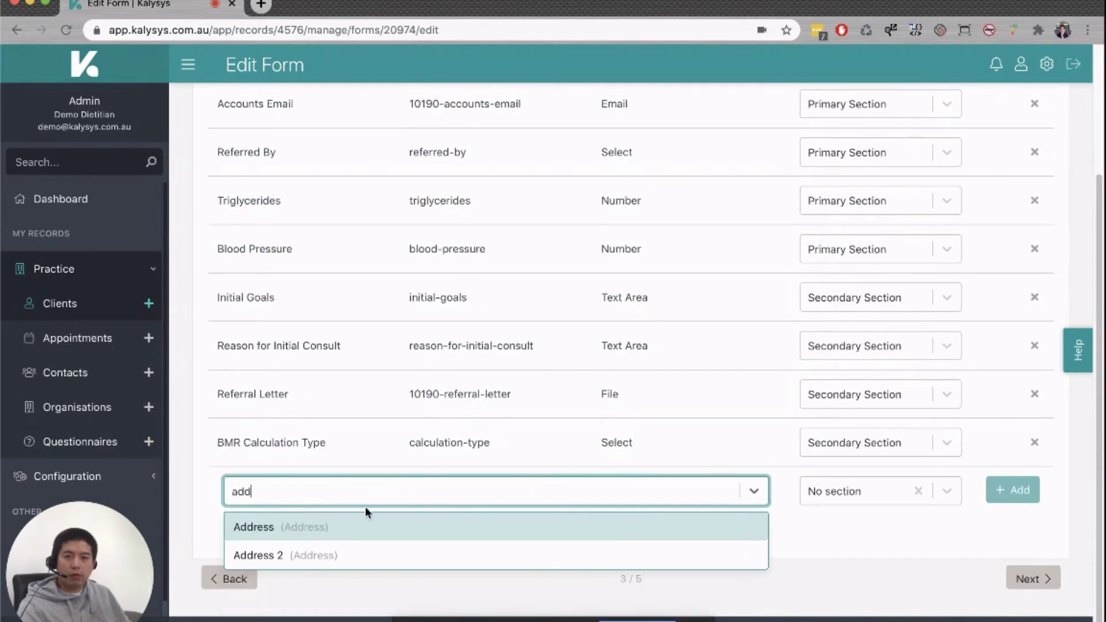
left_click(309, 528)
left_click(886, 491)
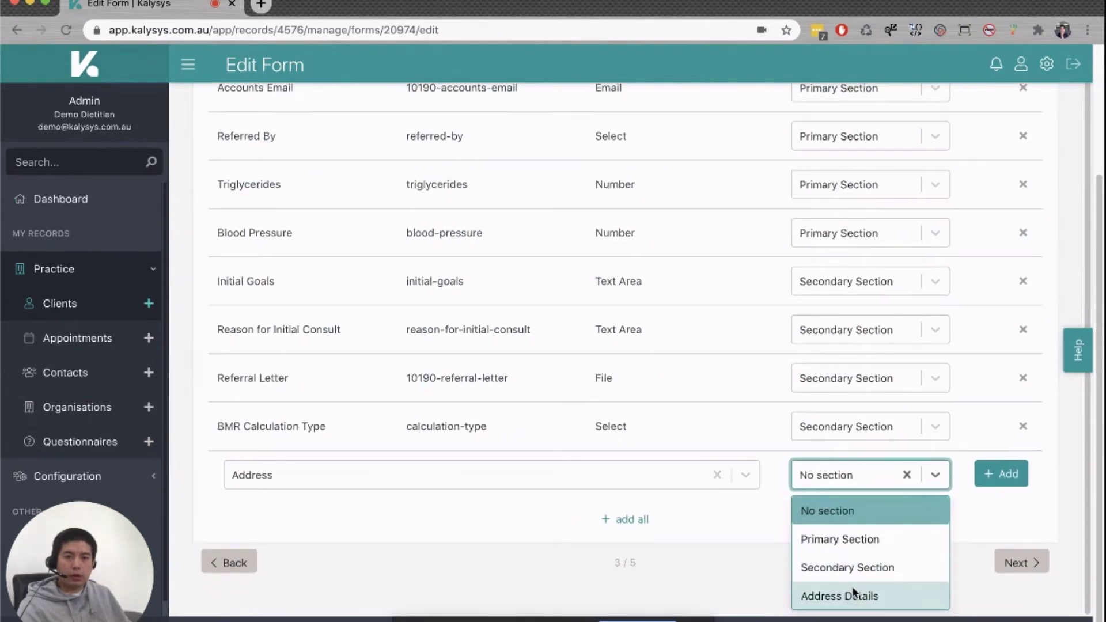
left_click(852, 590)
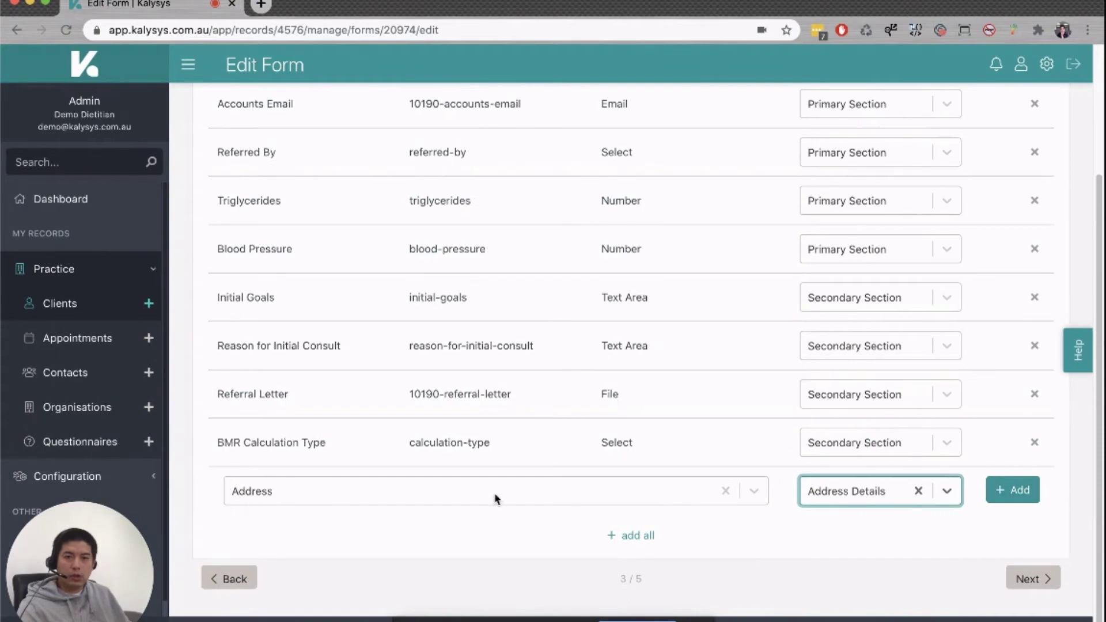
left_click(997, 491)
Add the Address 2 field to the form and assign it to the Address Details section.
left_click(398, 497)
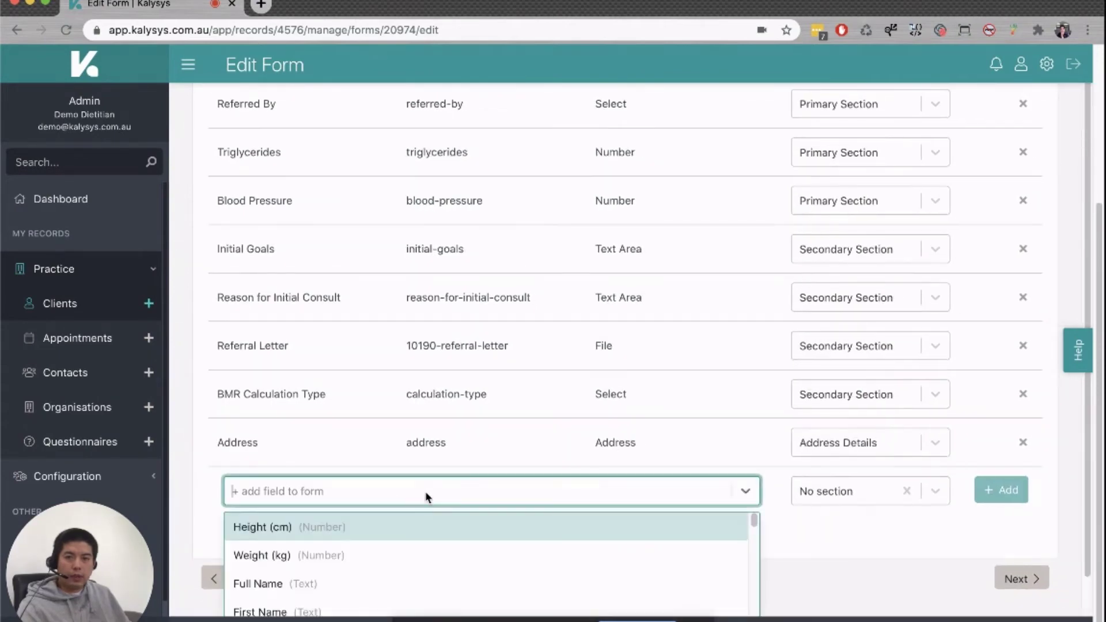
type("add")
left_click(388, 531)
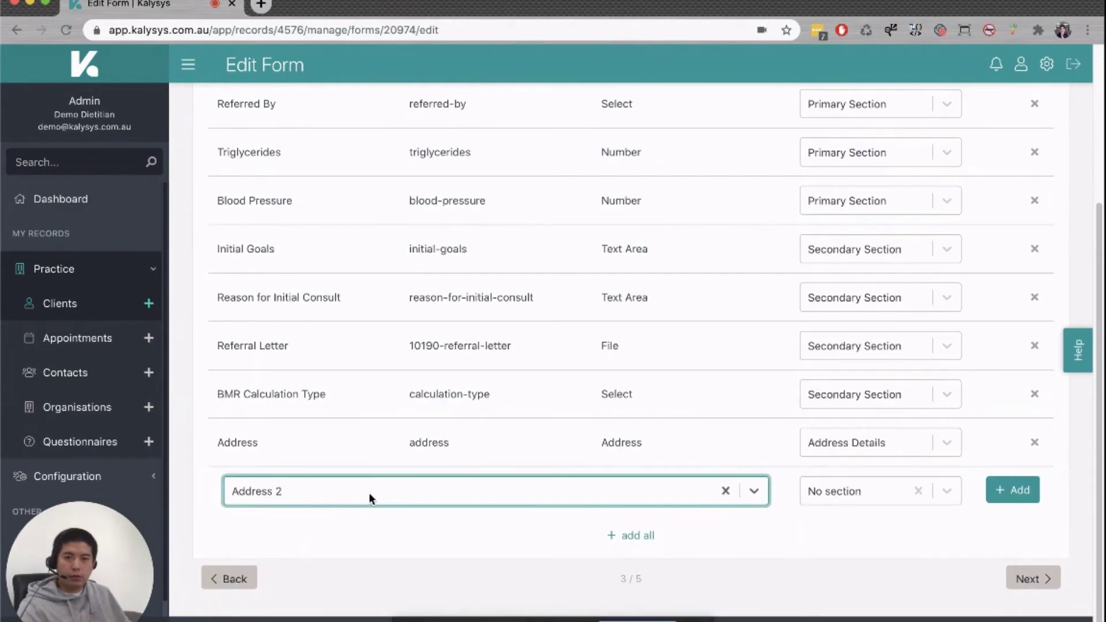
left_click(841, 490)
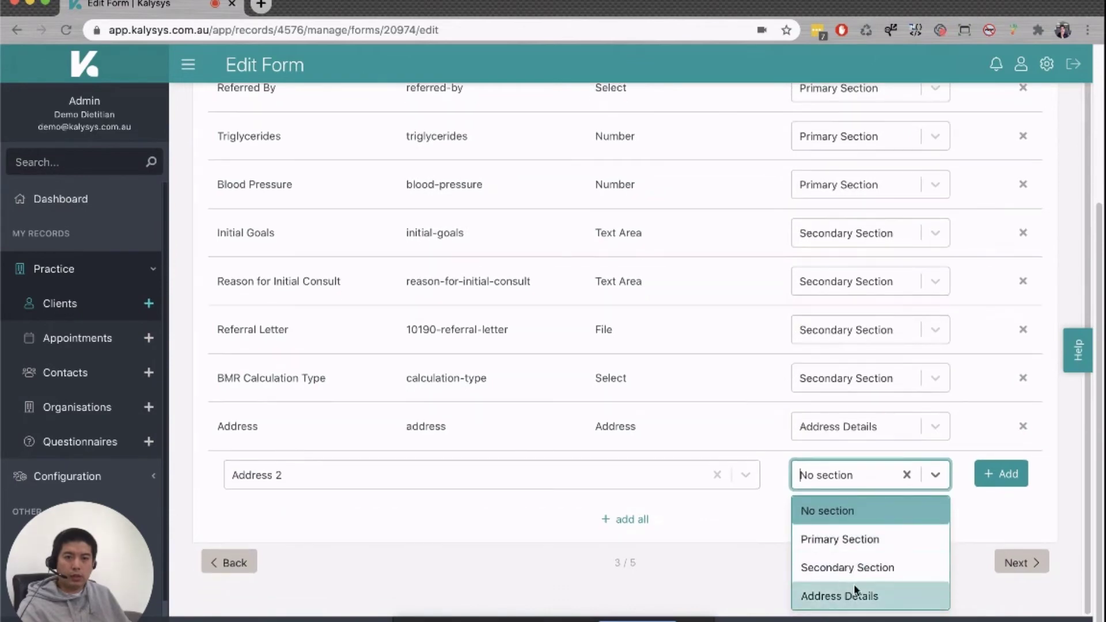
left_click(856, 595)
left_click(1002, 502)
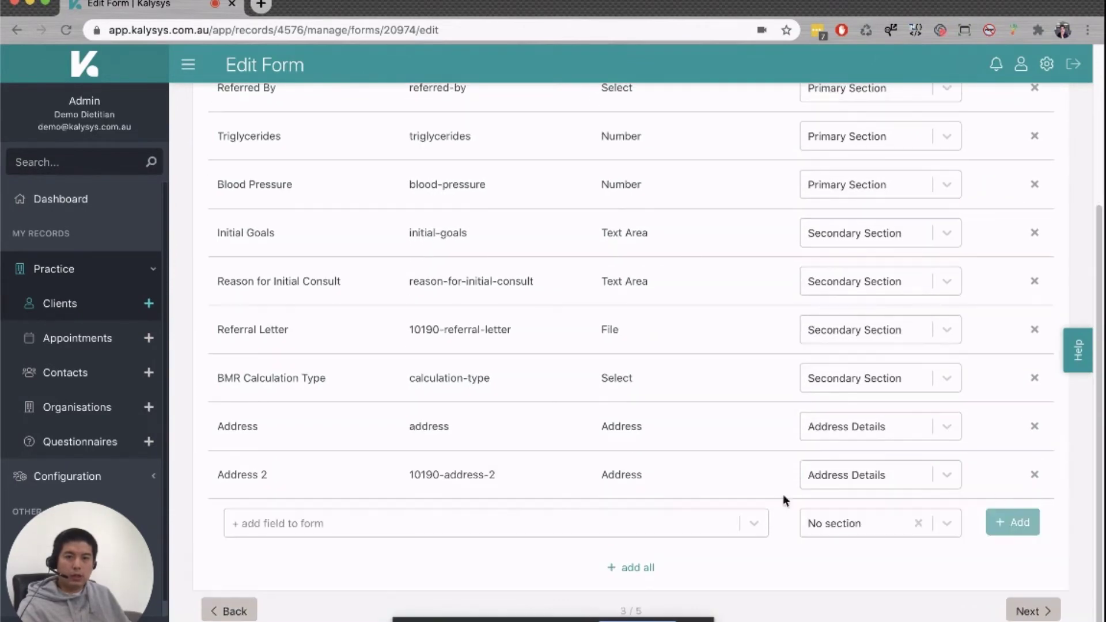
Proceed to the form layout and move BMR Calculation Type directly below Initial Goals in the Secondary Section.
left_click(1031, 581)
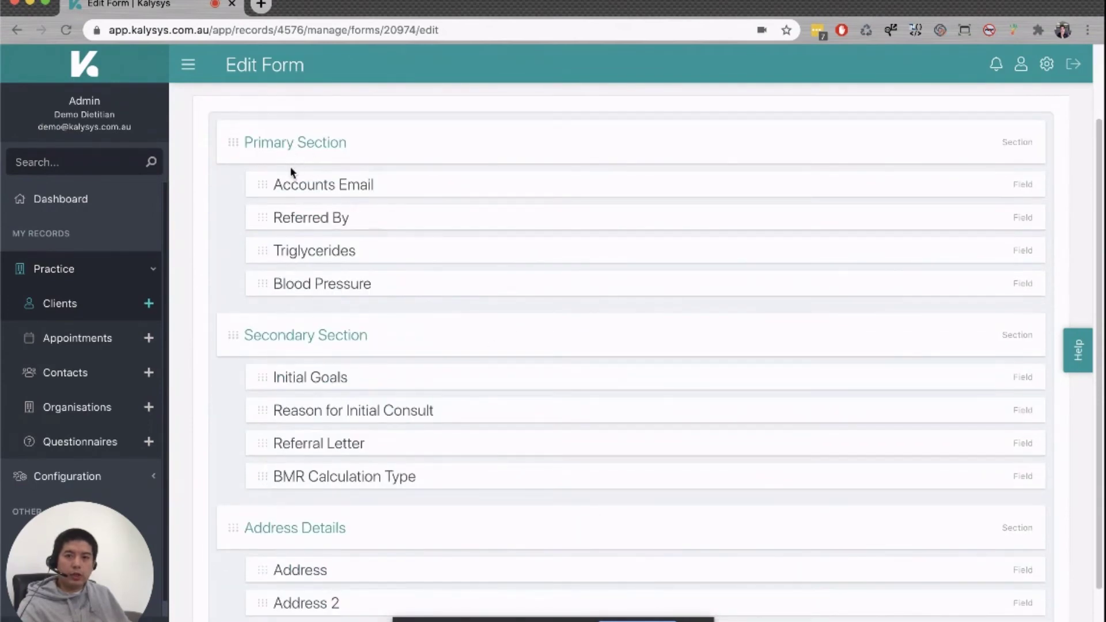
scroll(375, 390, "down", 2)
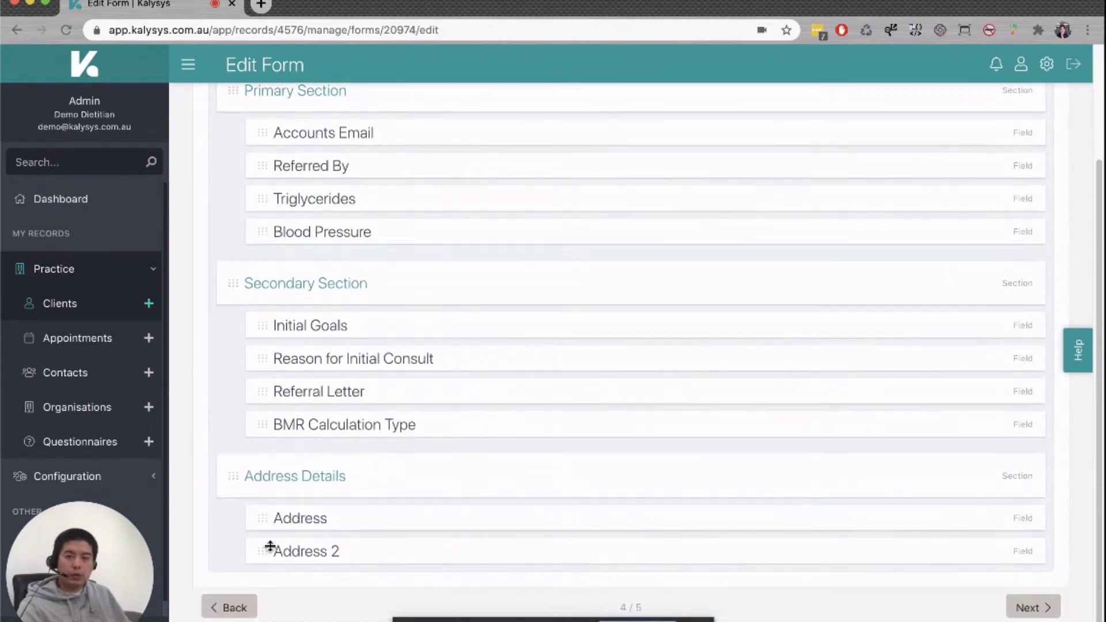
left_click_drag(233, 478, 292, 305)
left_click_drag(240, 279, 303, 363)
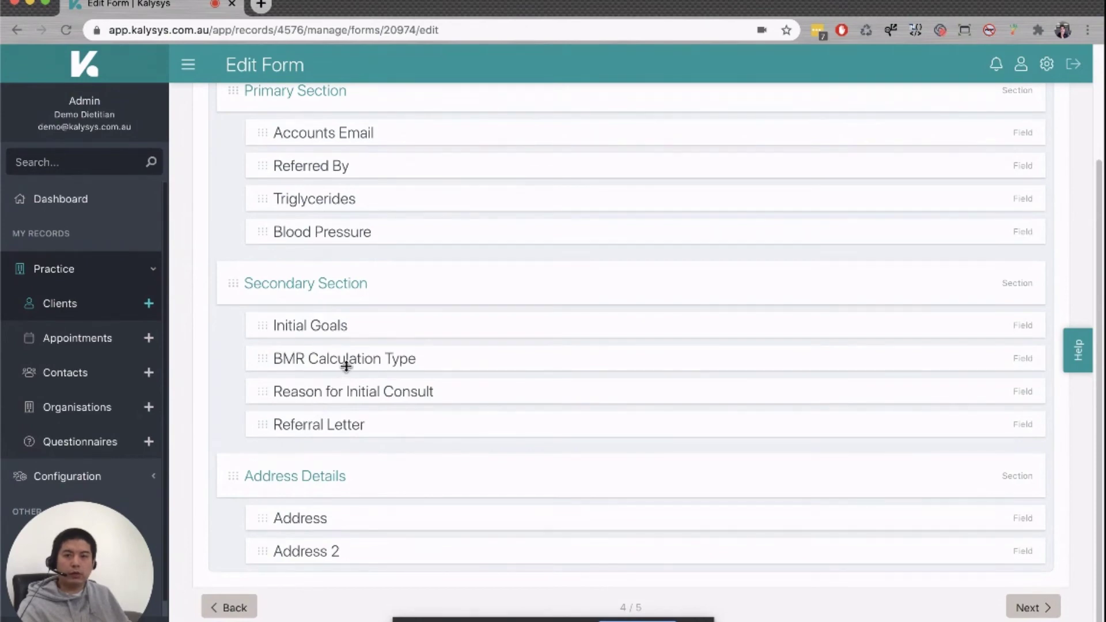
scroll(831, 494, "up", 3)
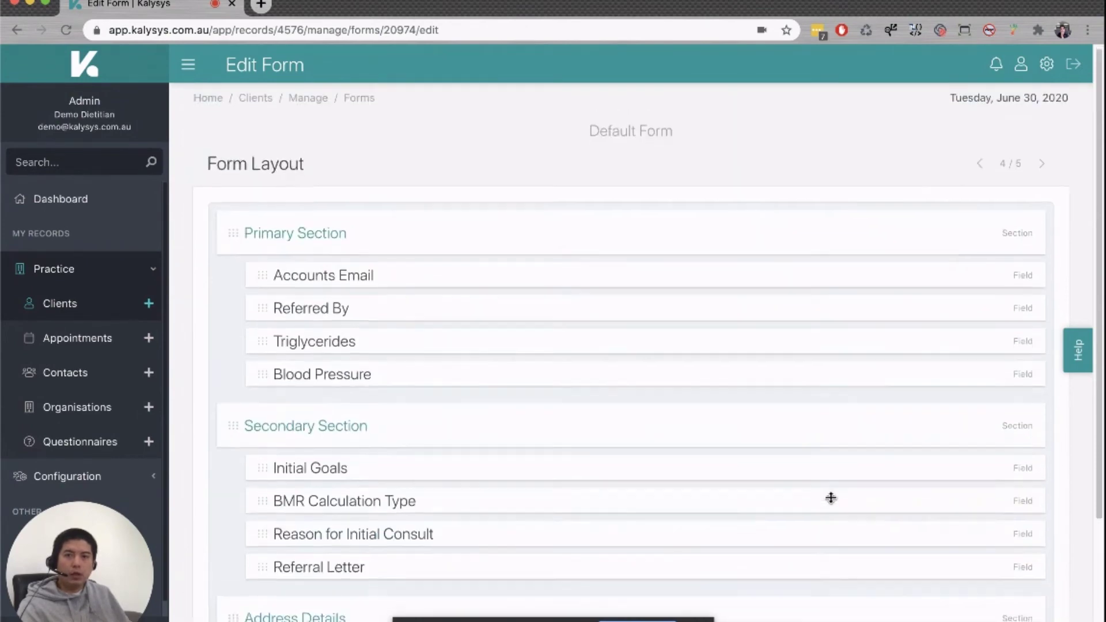
Continue to the additional options without changing them and submit the Default Form.
scroll(831, 496, "down", 4)
left_click(1031, 575)
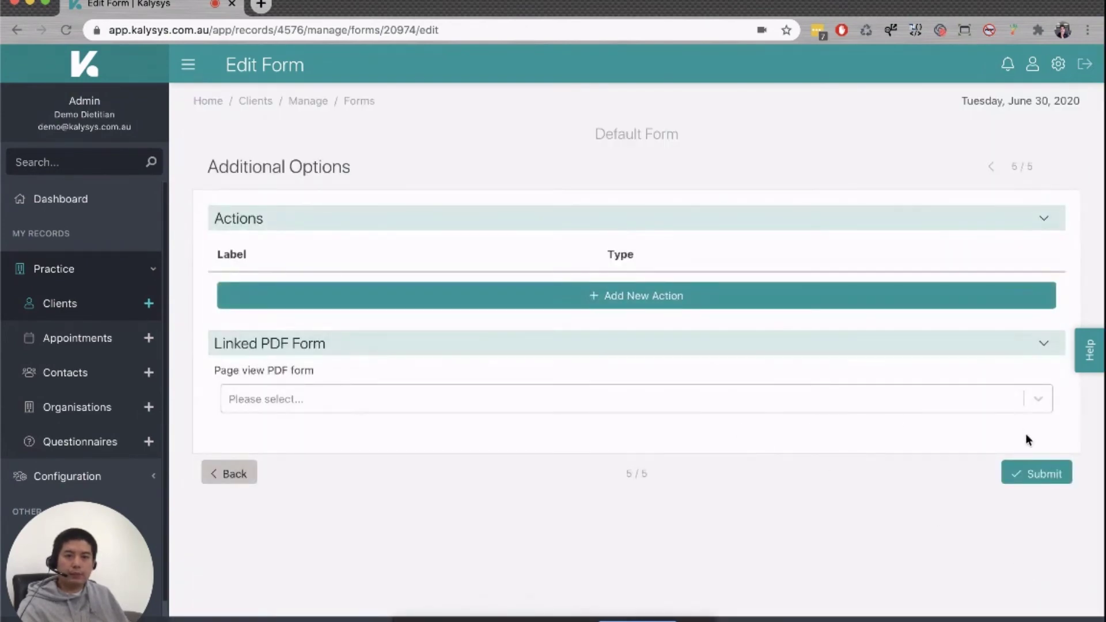
left_click(1037, 472)
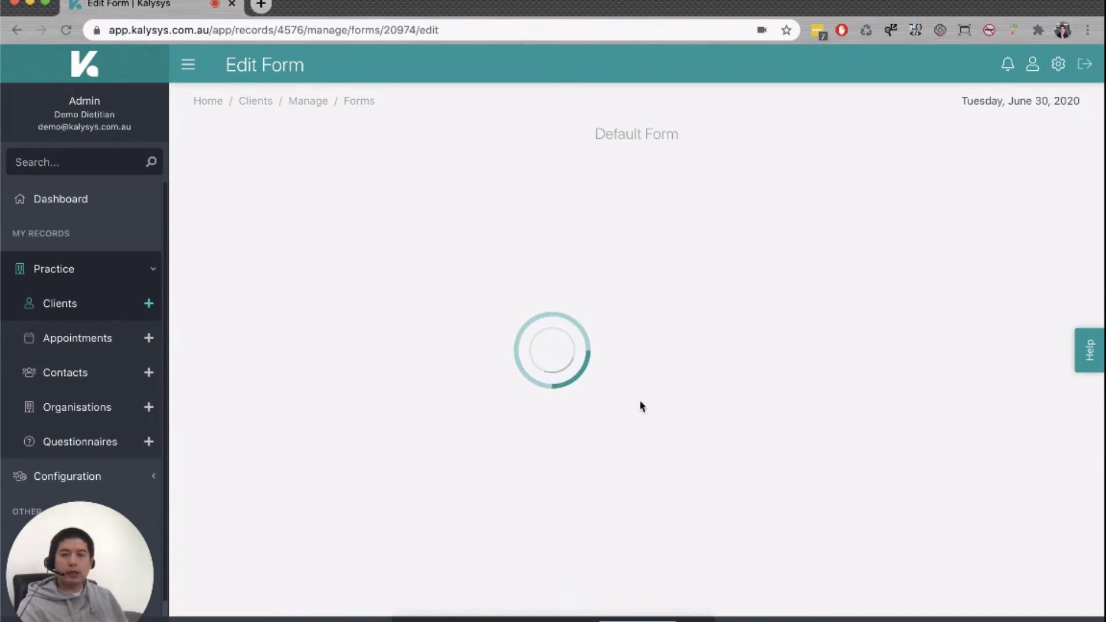
Start a new client record from the Clients list and switch its form to Default Form.
left_click(60, 305)
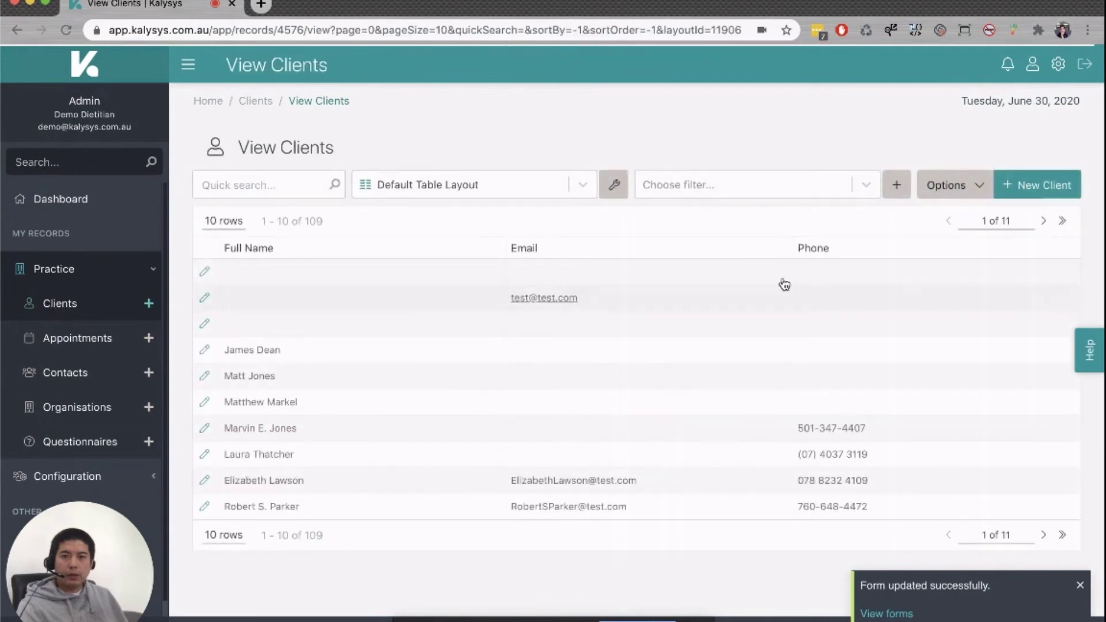
left_click(1052, 184)
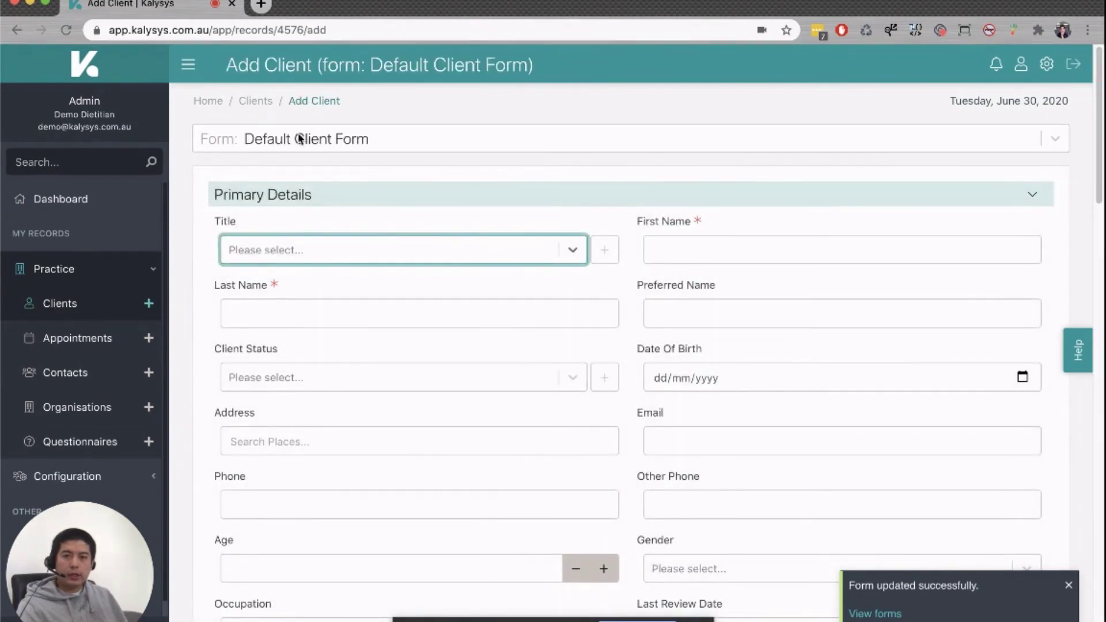
left_click(300, 138)
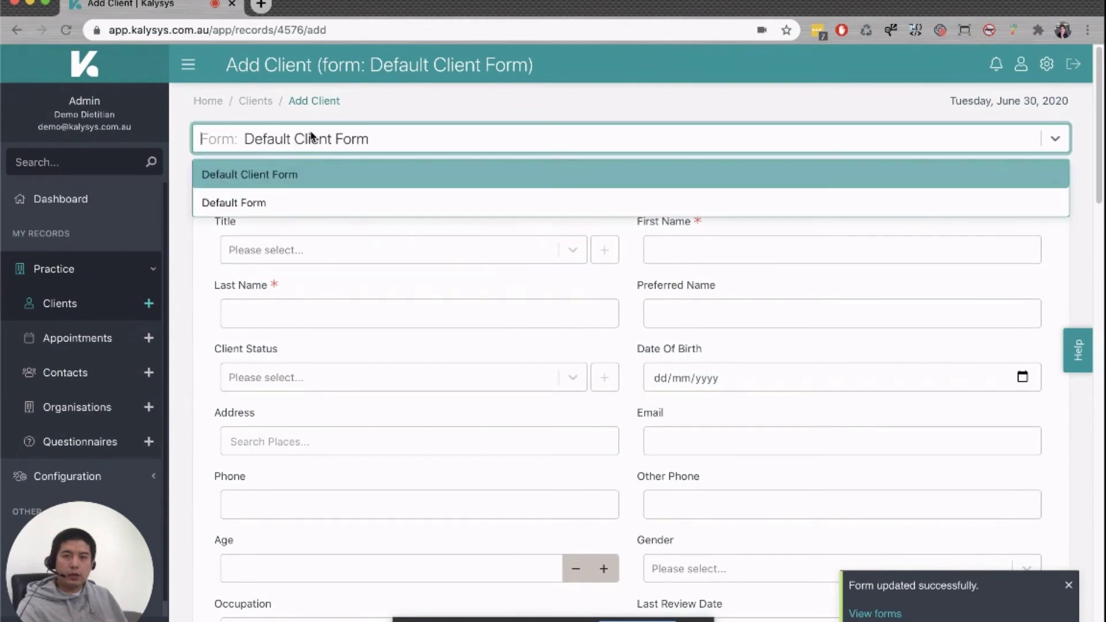
left_click(249, 202)
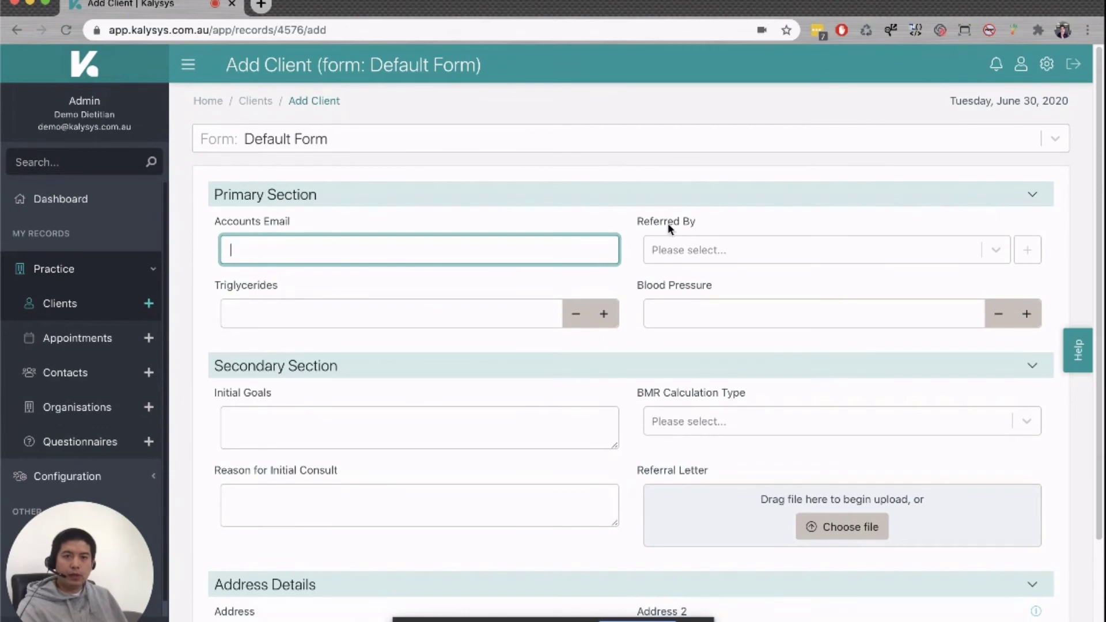
Examine the Address Details section of the new client form, including the placeholder and description of Address 2.
scroll(670, 219, "down", 1)
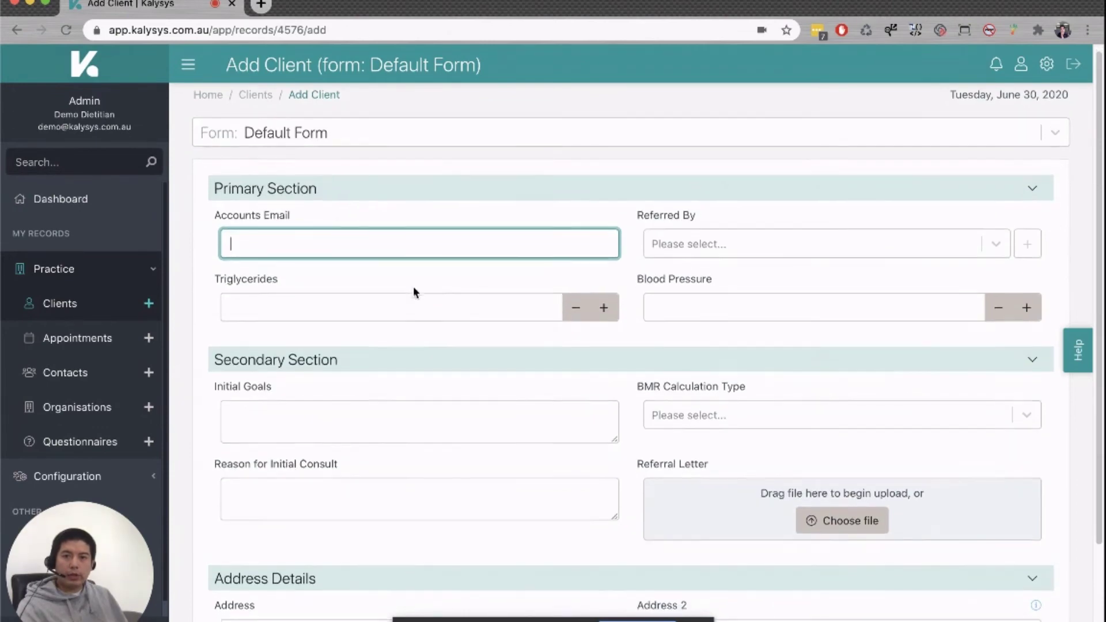
scroll(413, 292, "down", 2)
scroll(292, 344, "down", 3)
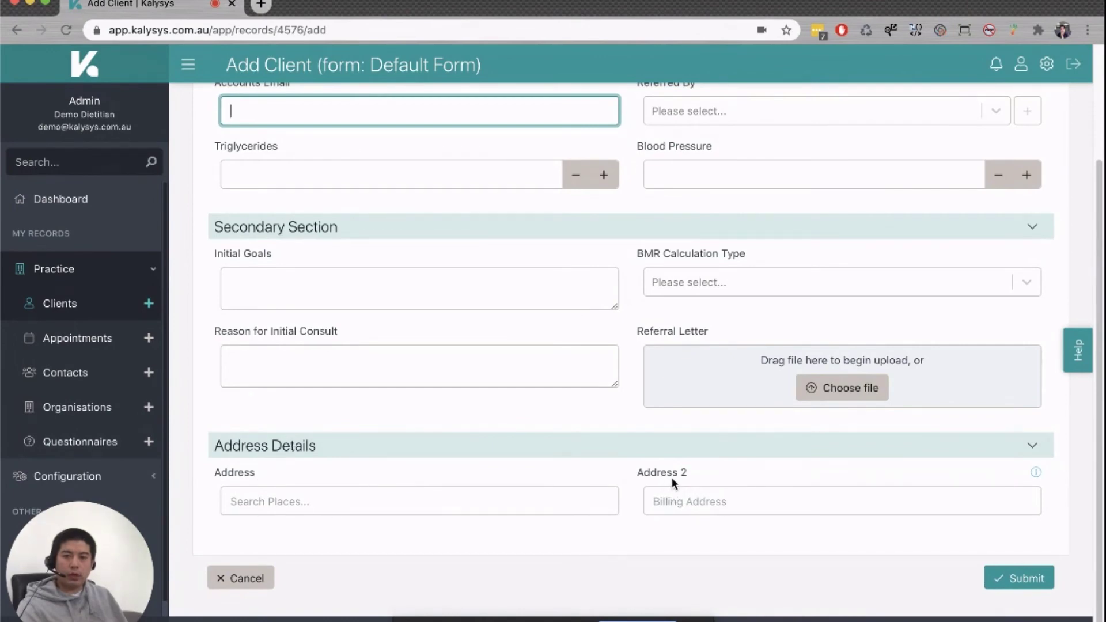
left_click(794, 506)
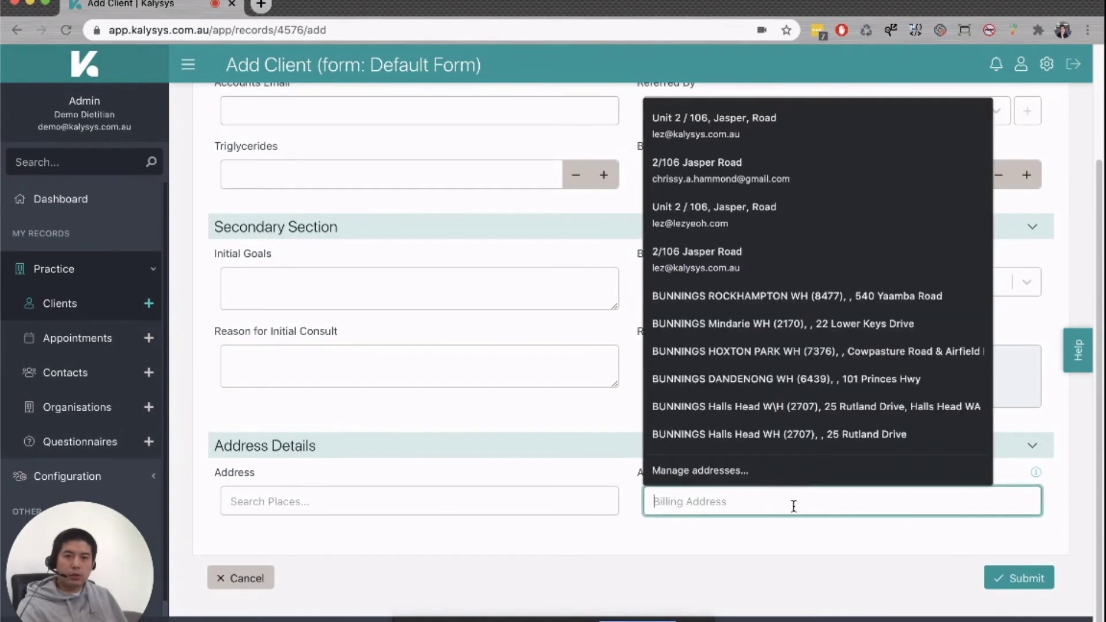
left_click(679, 544)
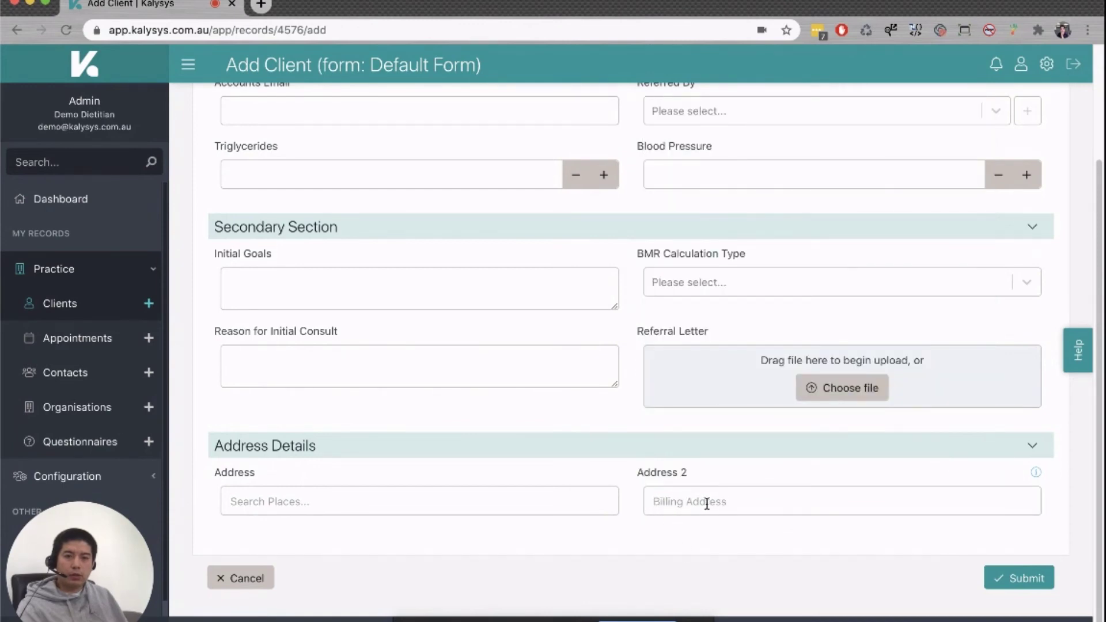
mouse_move(1037, 479)
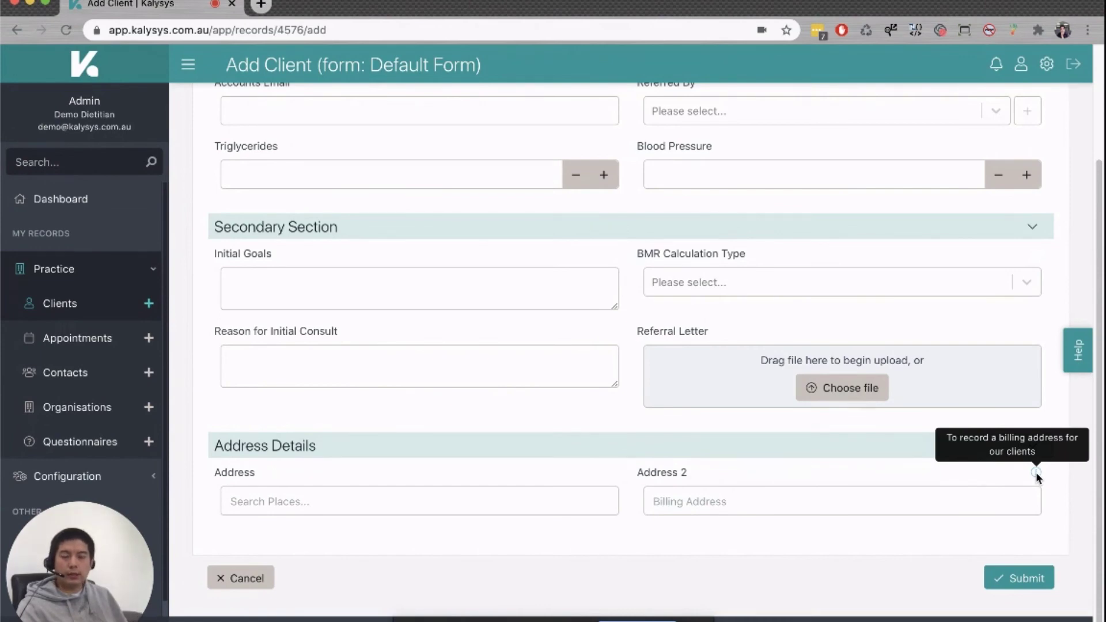
Look up "105" in the Address 2 field and choose the suggested address in Montreal.
left_click(768, 508)
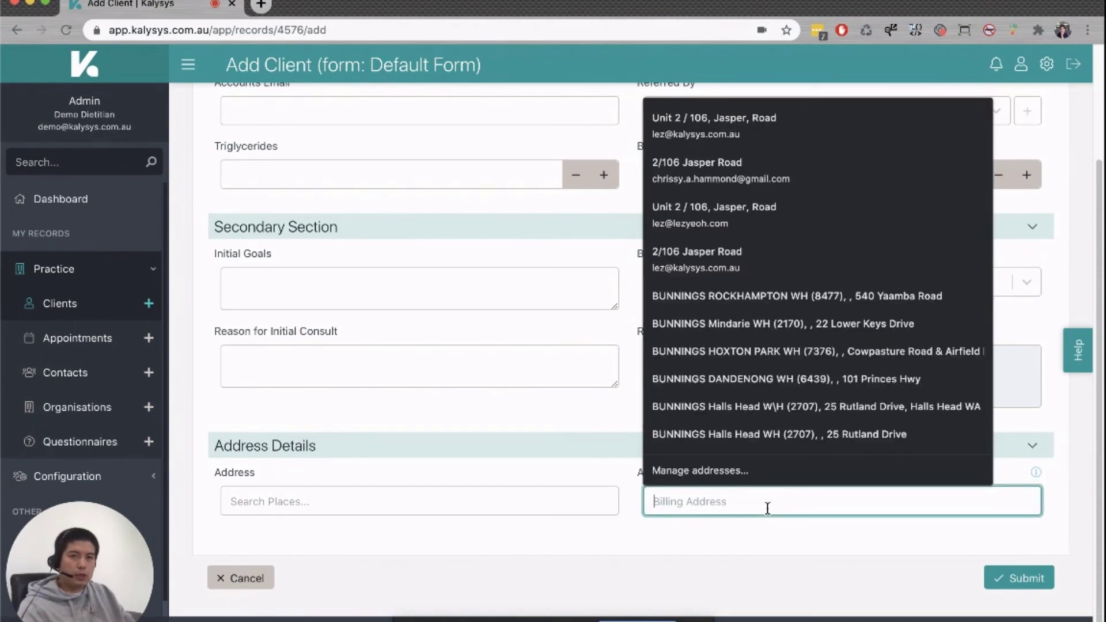
type("105")
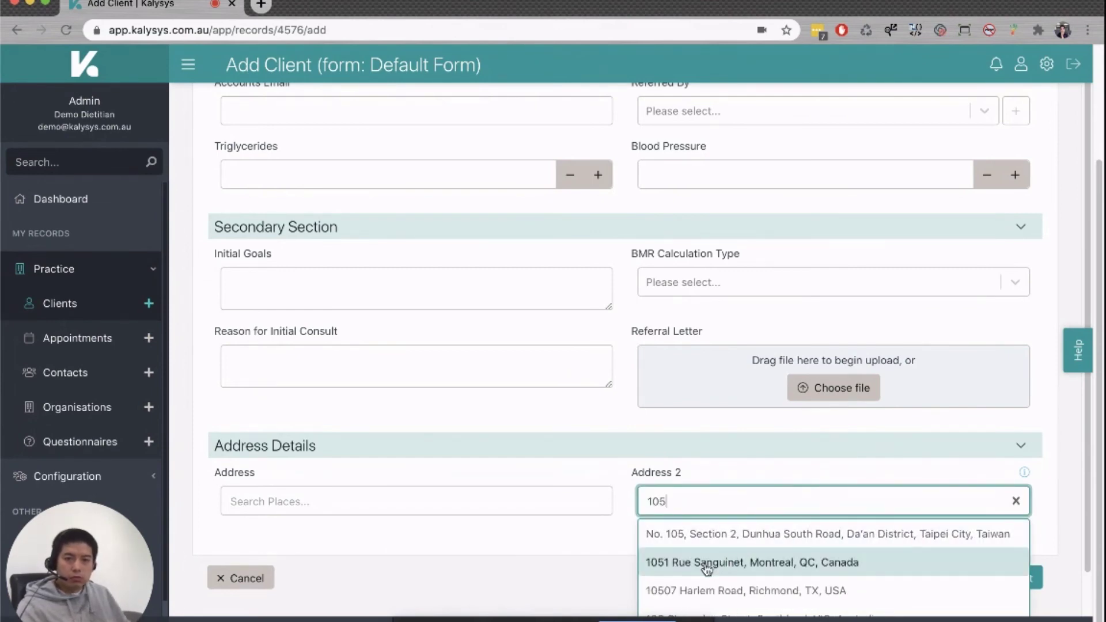
left_click(707, 568)
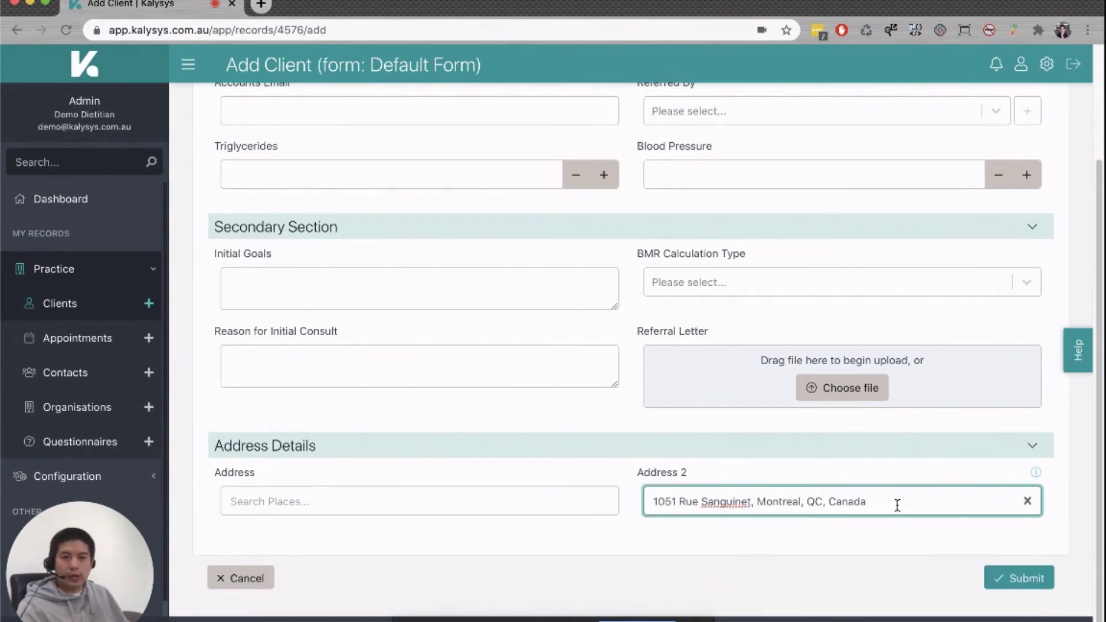
Replace the Address 2 entry by looking up "chadston" and choosing the suggested address in Malvern East.
key("super+a")
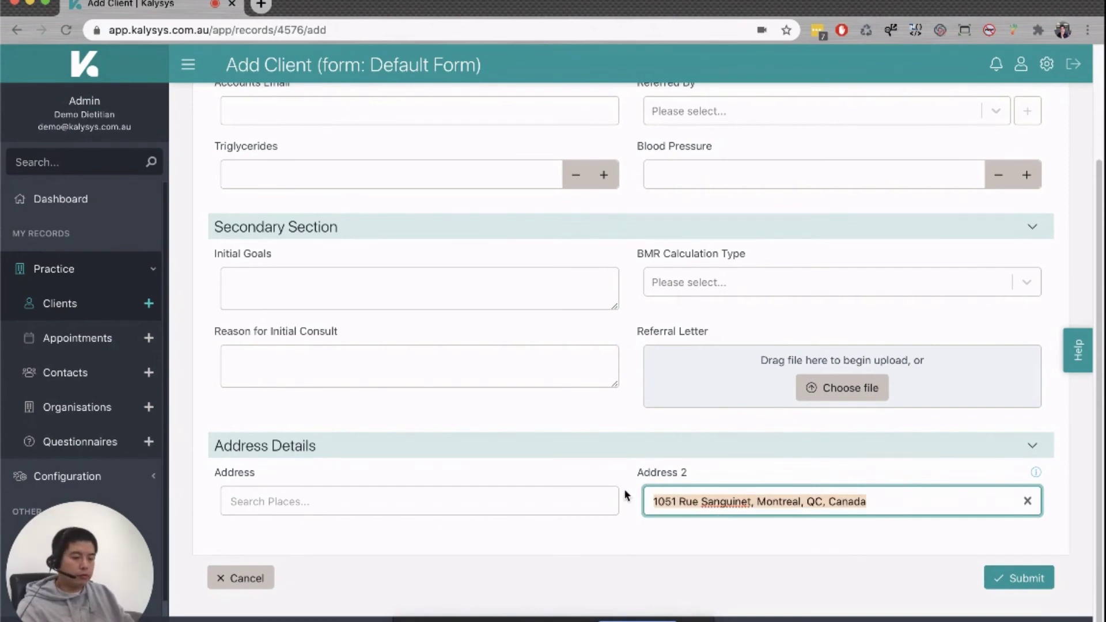
type("chadston")
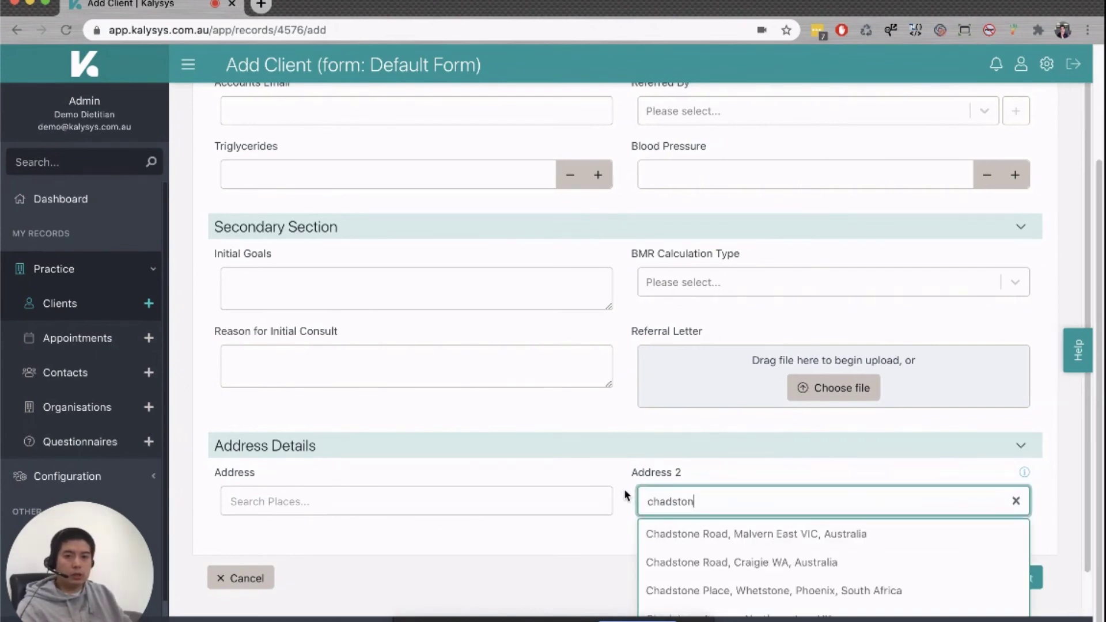
left_click(798, 537)
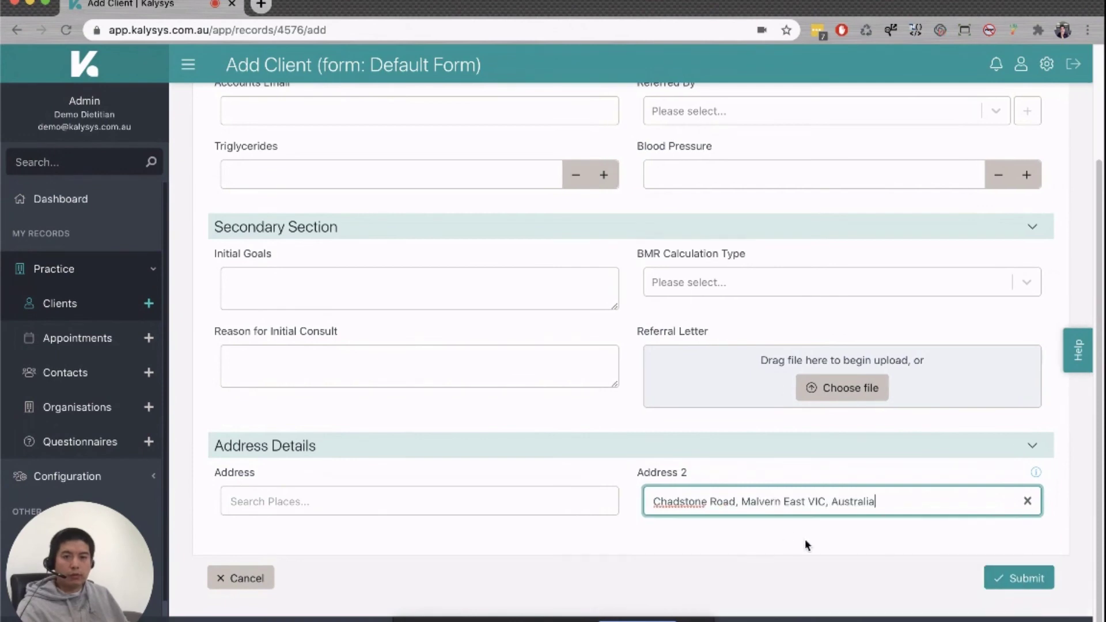
Clear the address from the Address 2 field and leave the field.
triple_click(884, 507)
key("BackSpace")
left_click(838, 542)
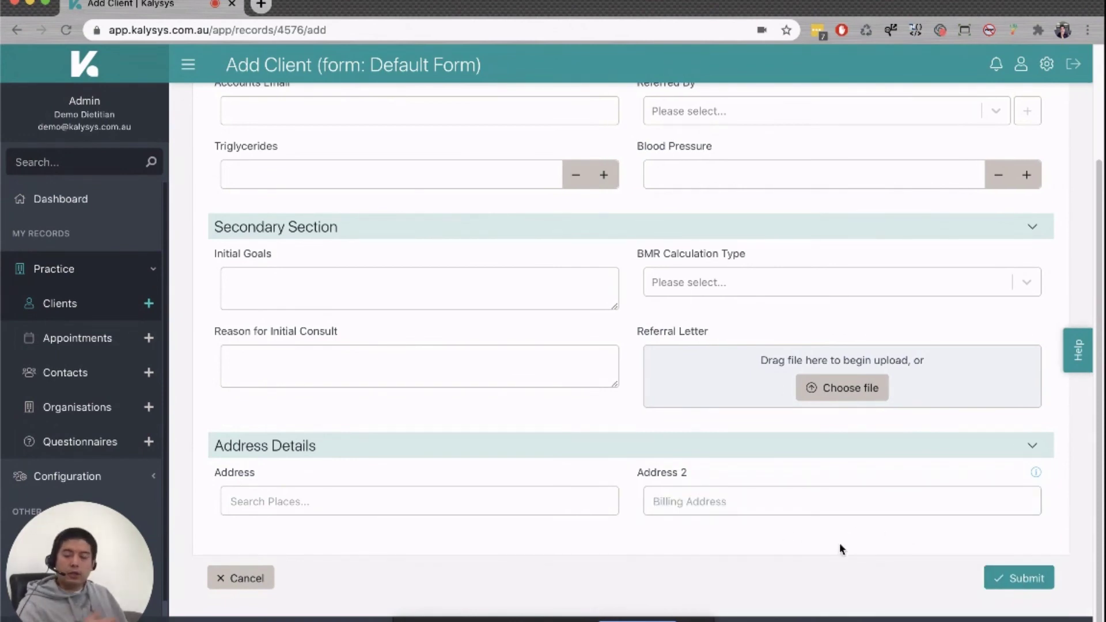